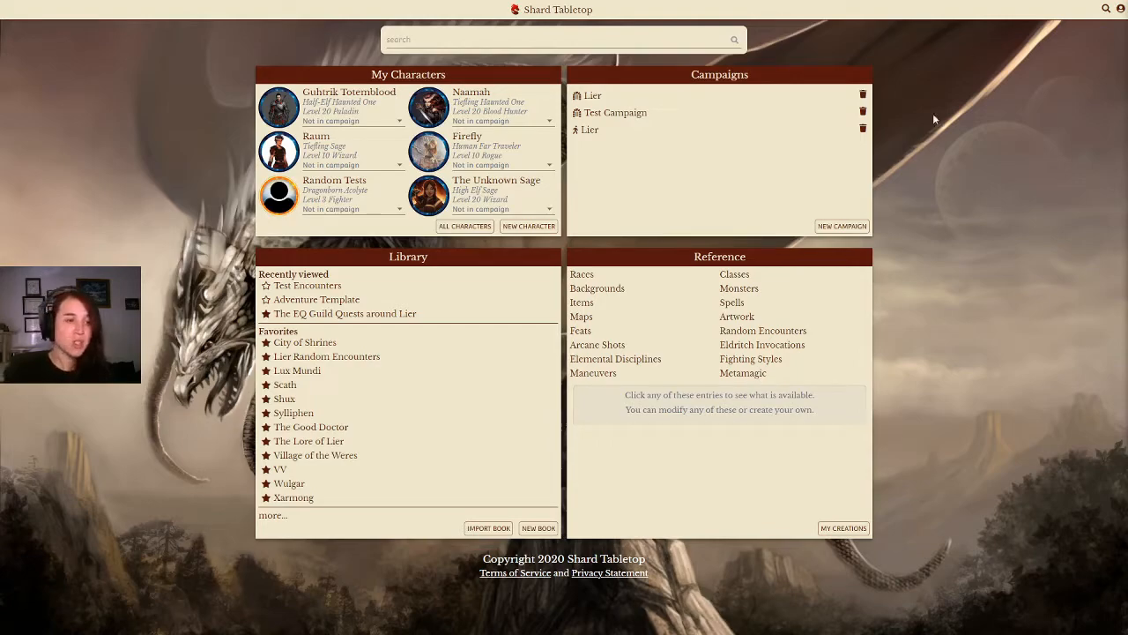
Step: Open Test Campaign to view its encounter map, then return to the home page
click(640, 113)
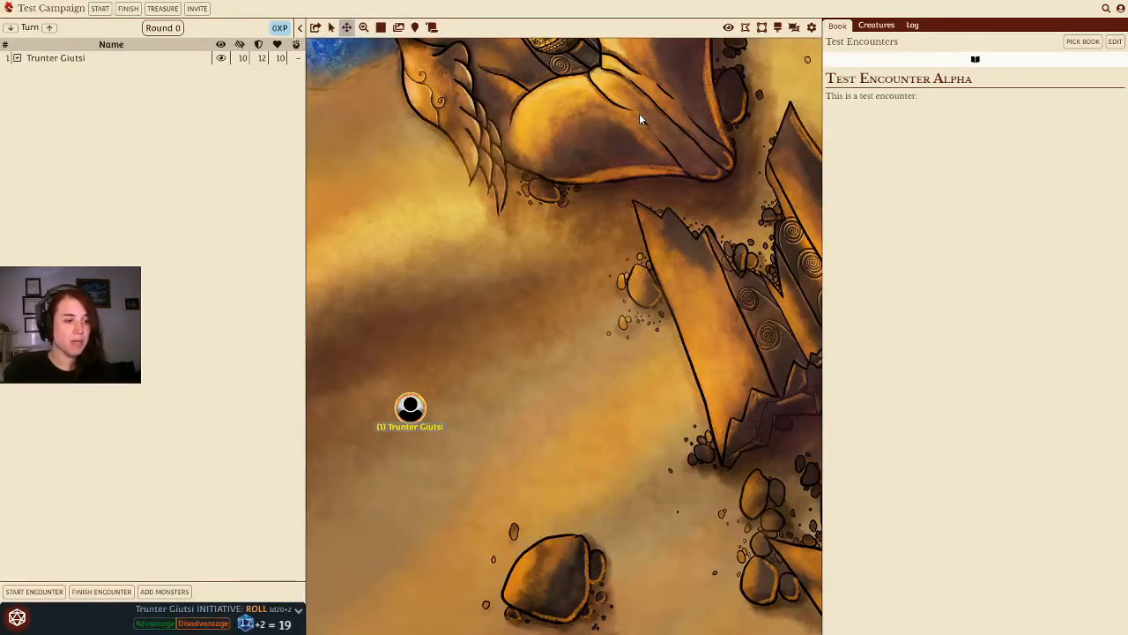
scroll(546, 305, down, 3)
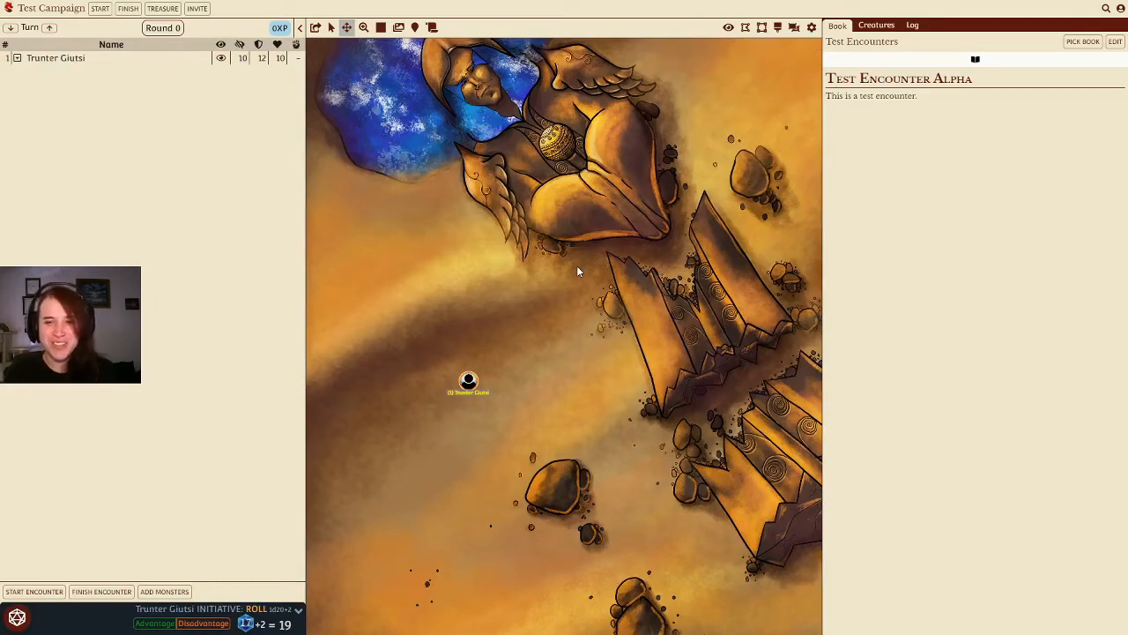
click(12, 10)
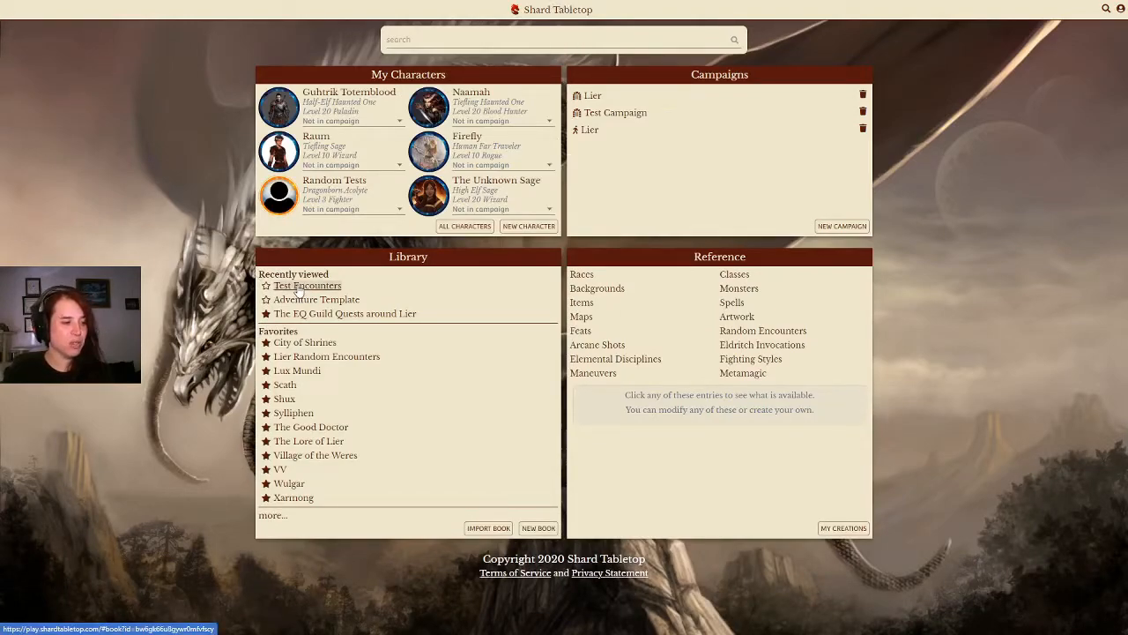
Step: Open the Test Encounters book and look through the map selection options
click(300, 287)
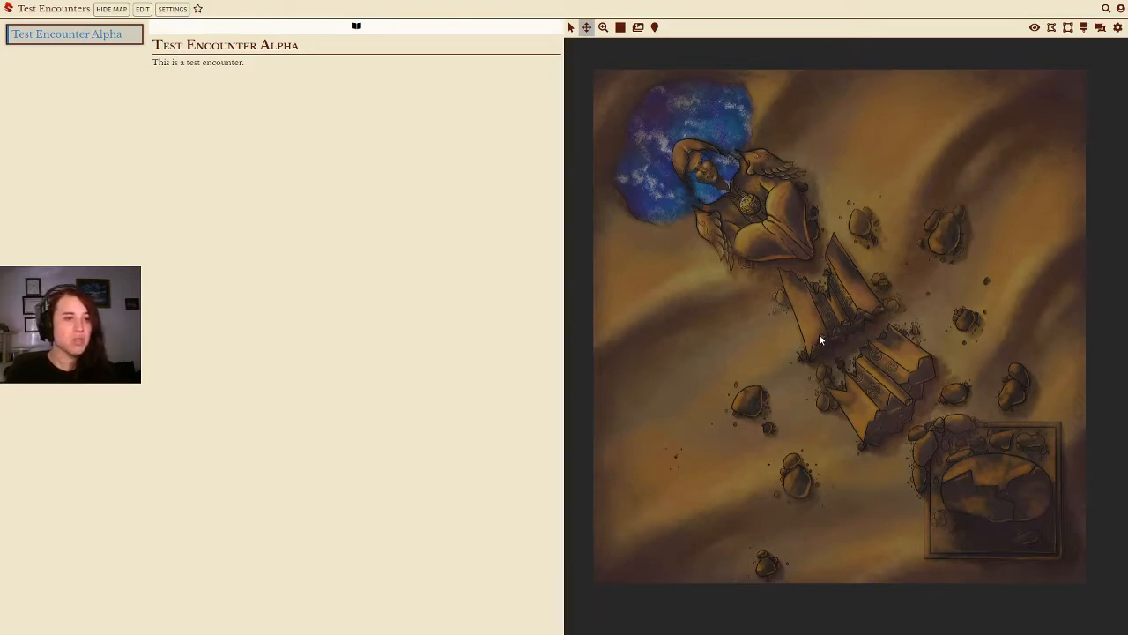
click(638, 28)
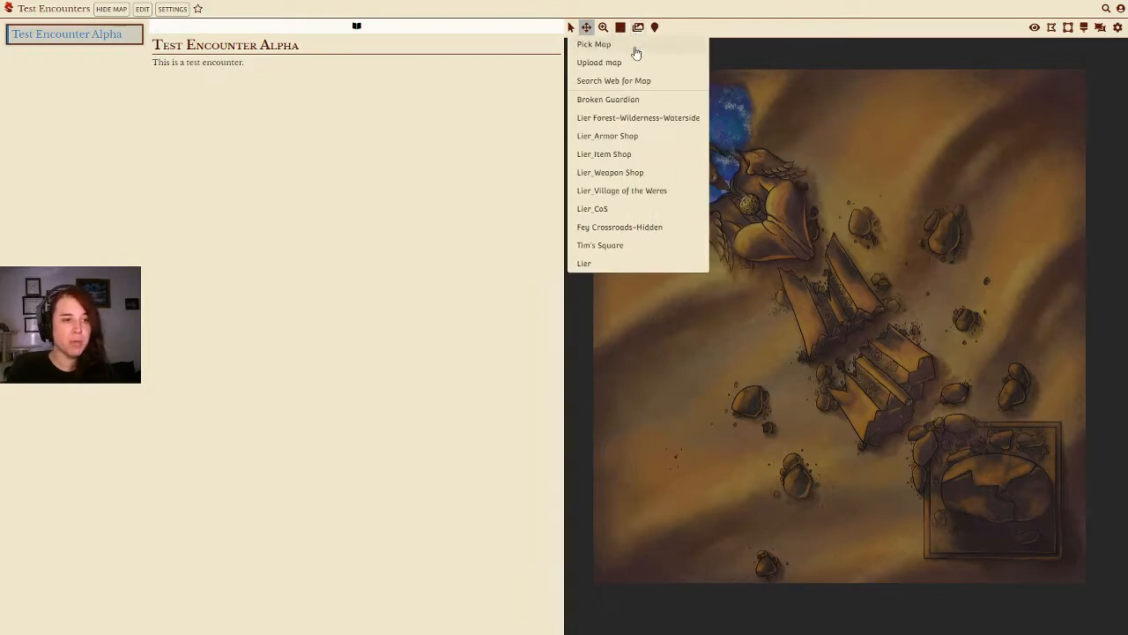
click(851, 278)
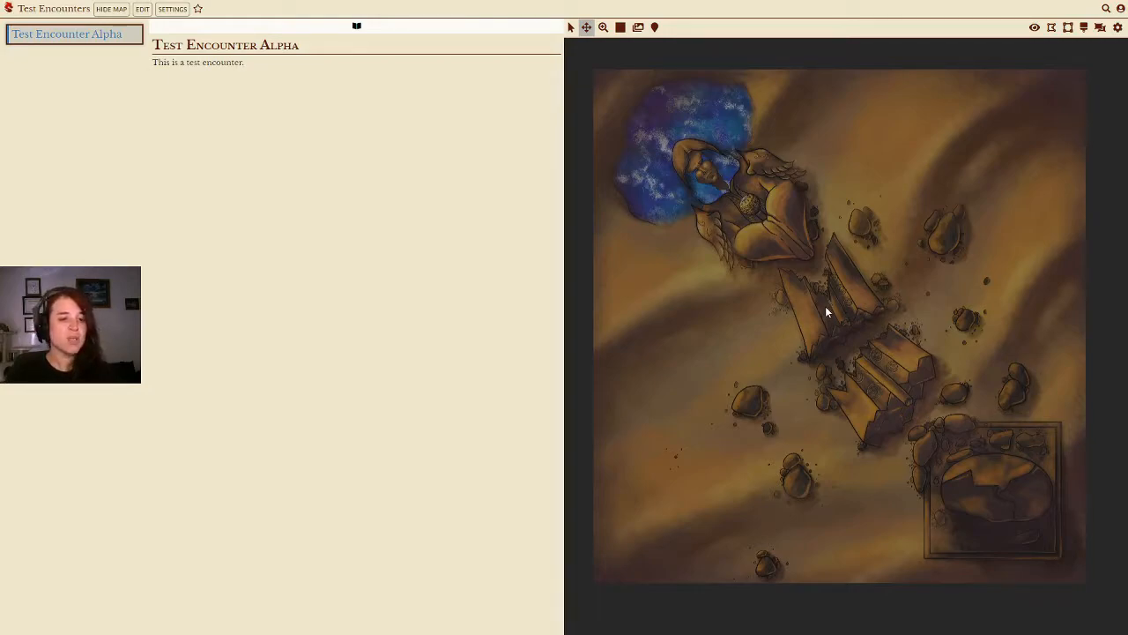
Step: Create a new encounter on the map near the stairs named Test Encounter Beta
right_click(777, 323)
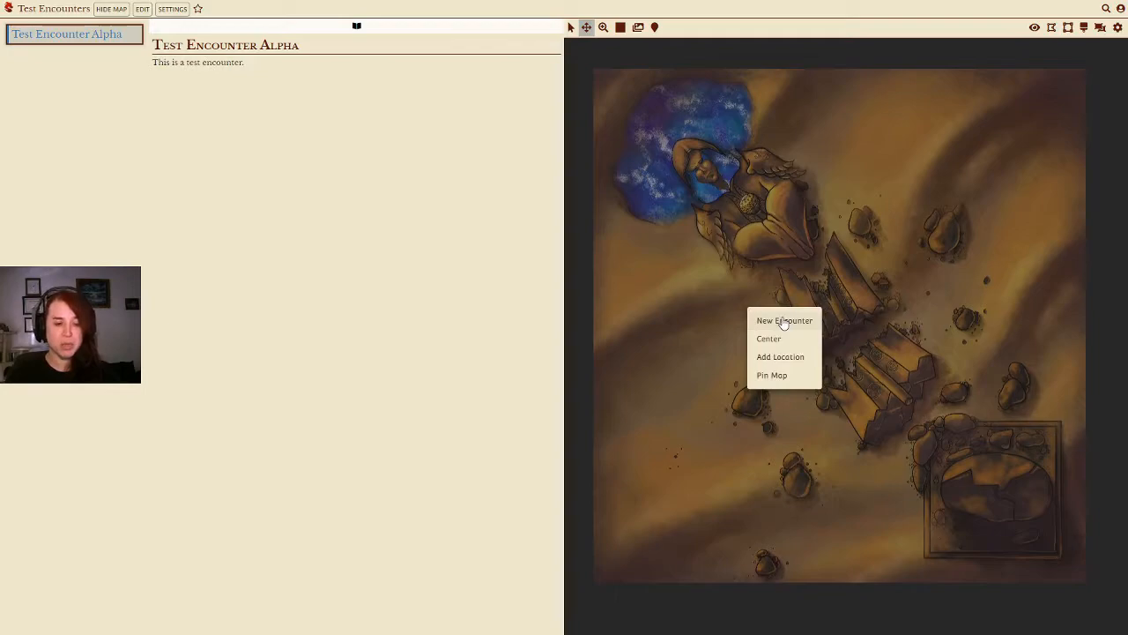
click(714, 328)
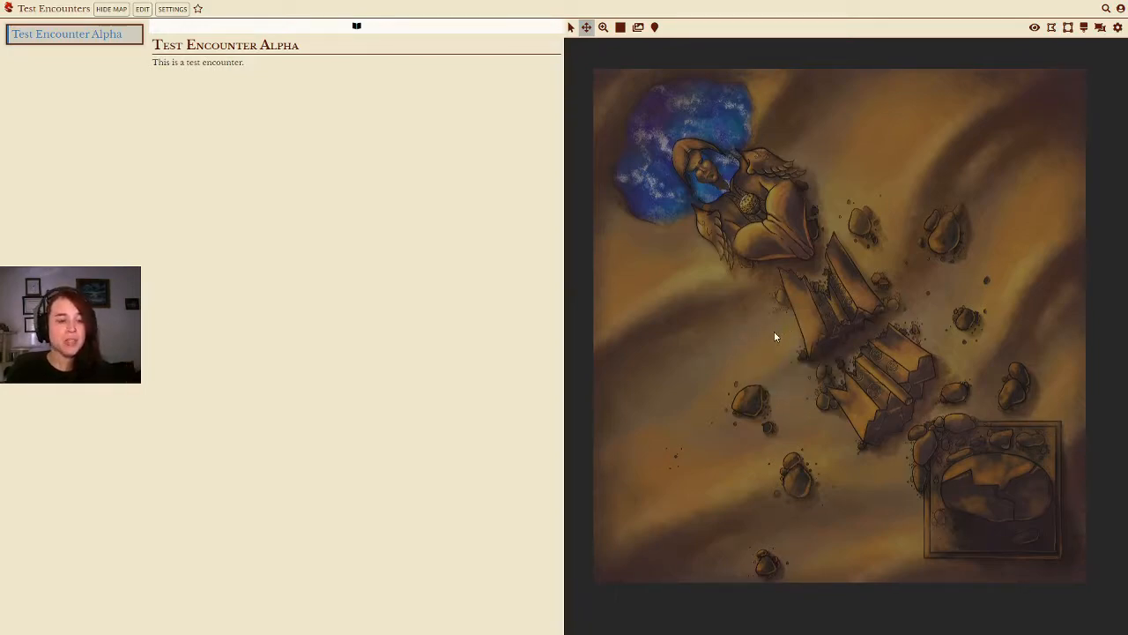
right_click(774, 336)
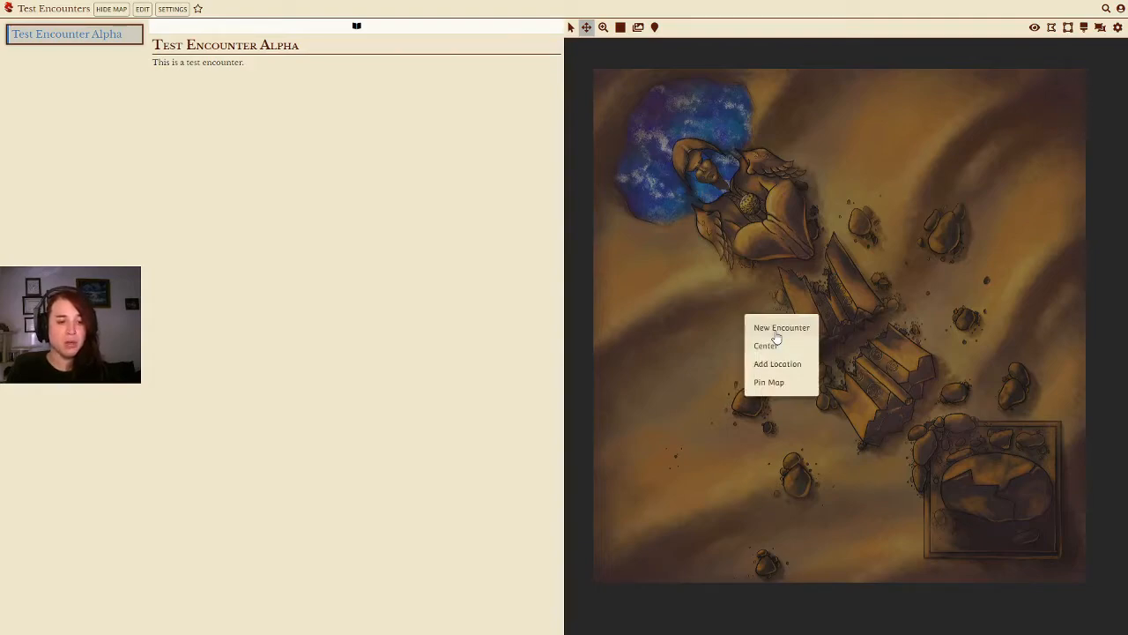
click(774, 330)
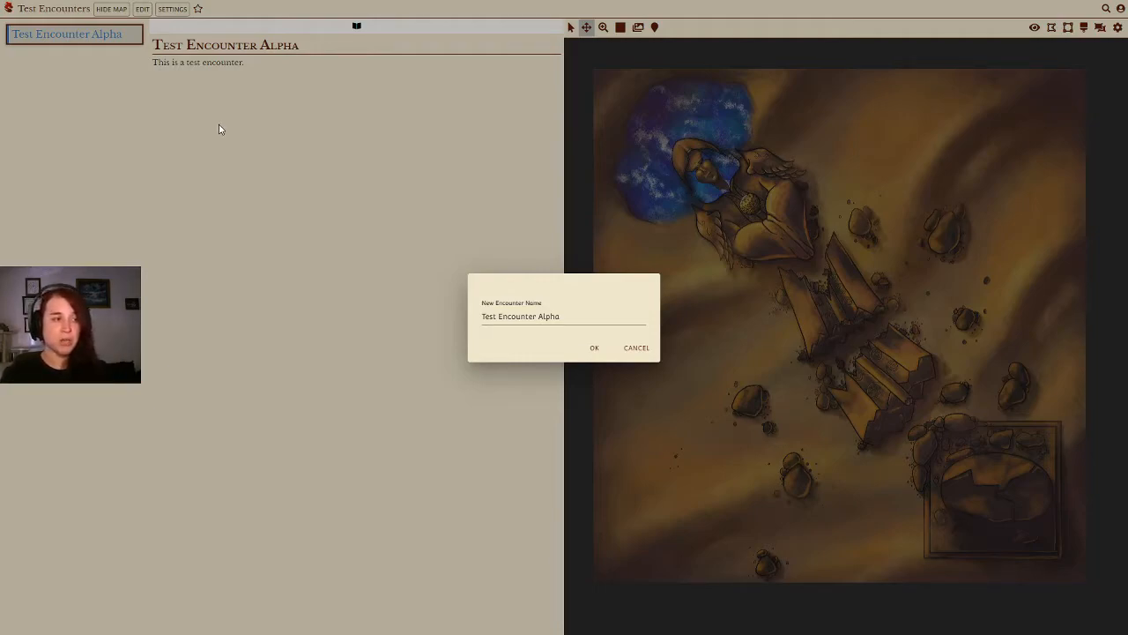
click(599, 320)
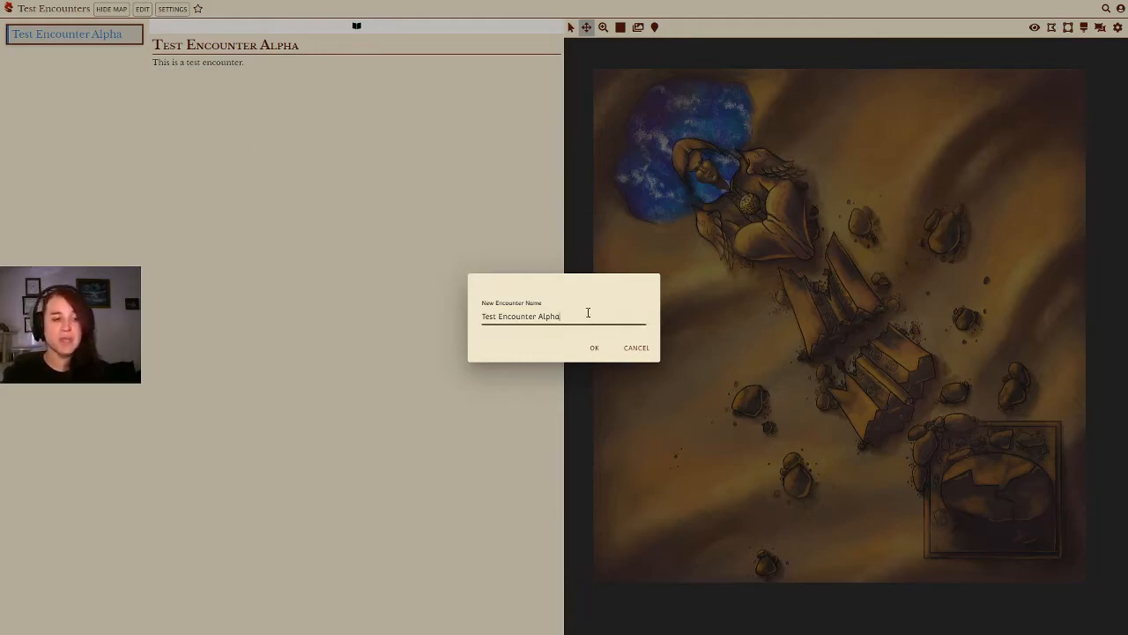
key(BackSpace)
key(BackSpace)
key(BackSpace)
key(BackSpace)
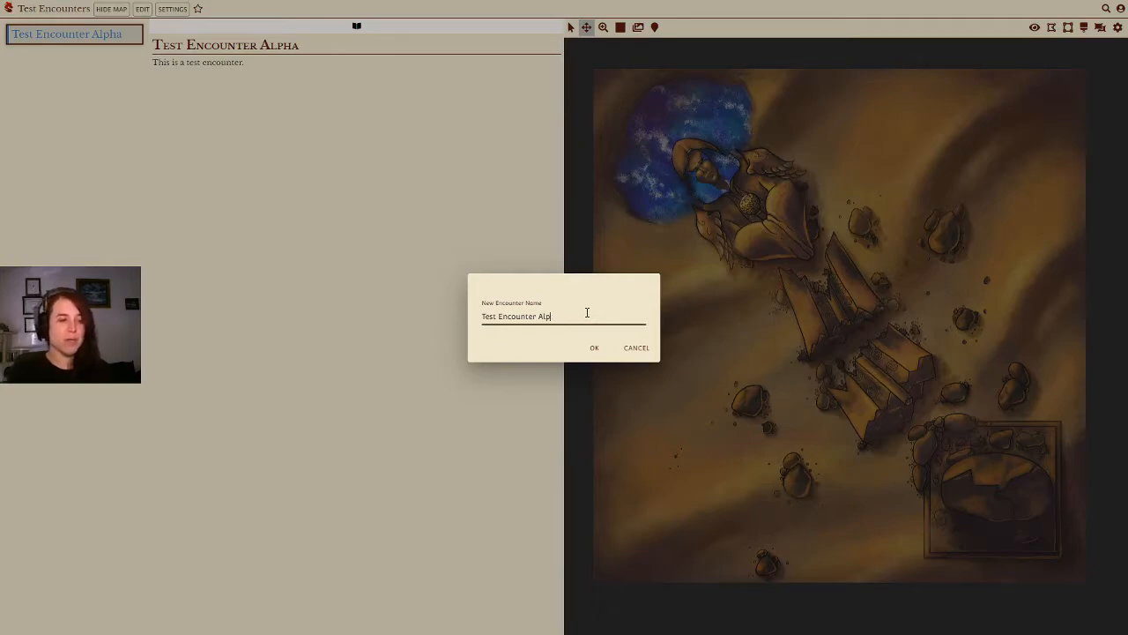
text(Beta)
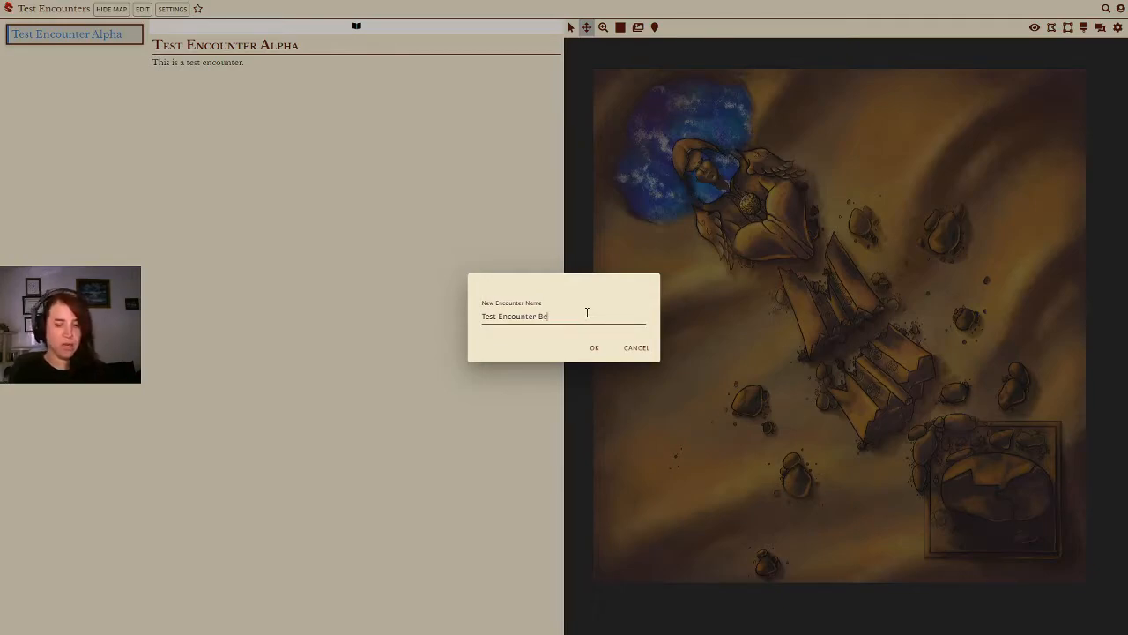
click(595, 348)
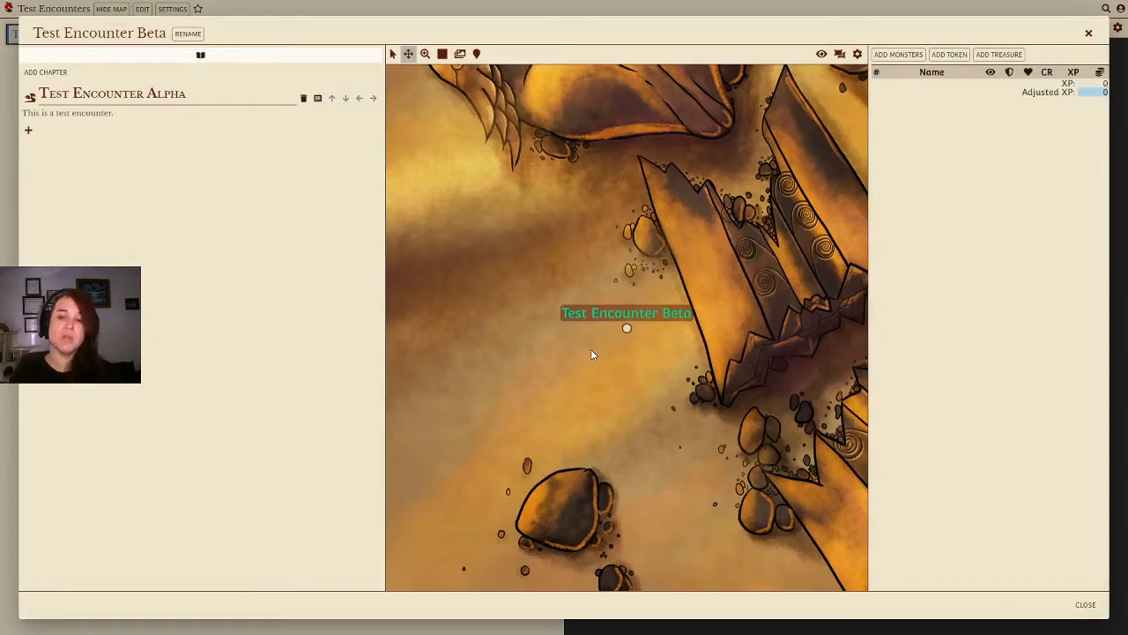
Step: Move the Test Encounter Beta pin slightly lower on the map
drag(537, 336, 627, 323)
click(459, 54)
click(392, 54)
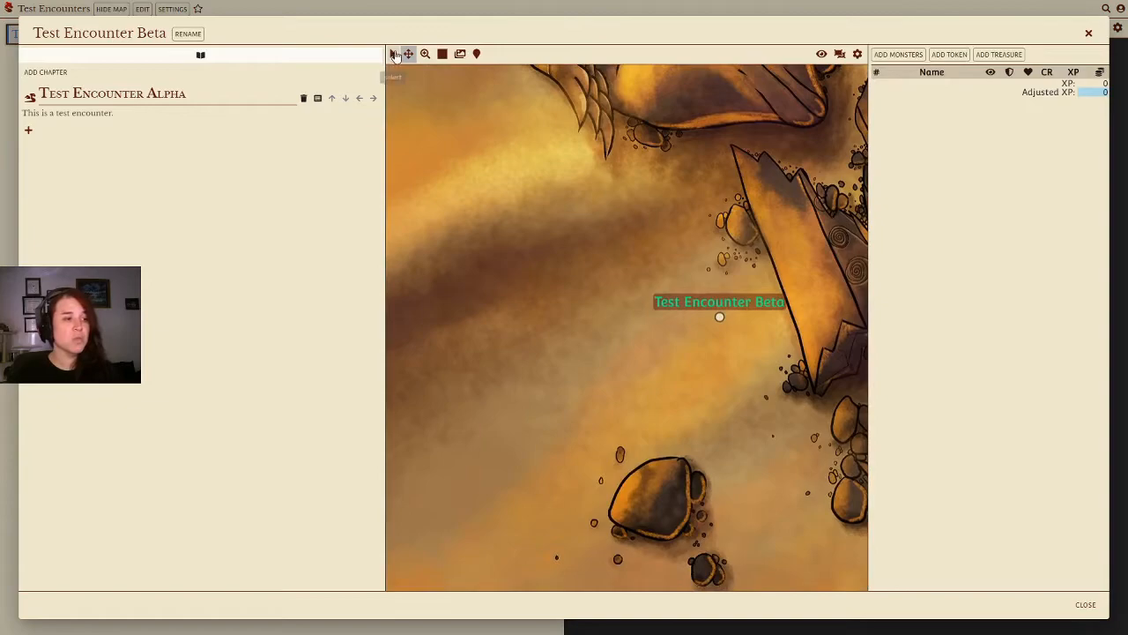
mouse_move(718, 321)
mouse_down()
mouse_move(605, 296)
mouse_move(520, 293)
mouse_move(544, 323)
mouse_up()
click(408, 54)
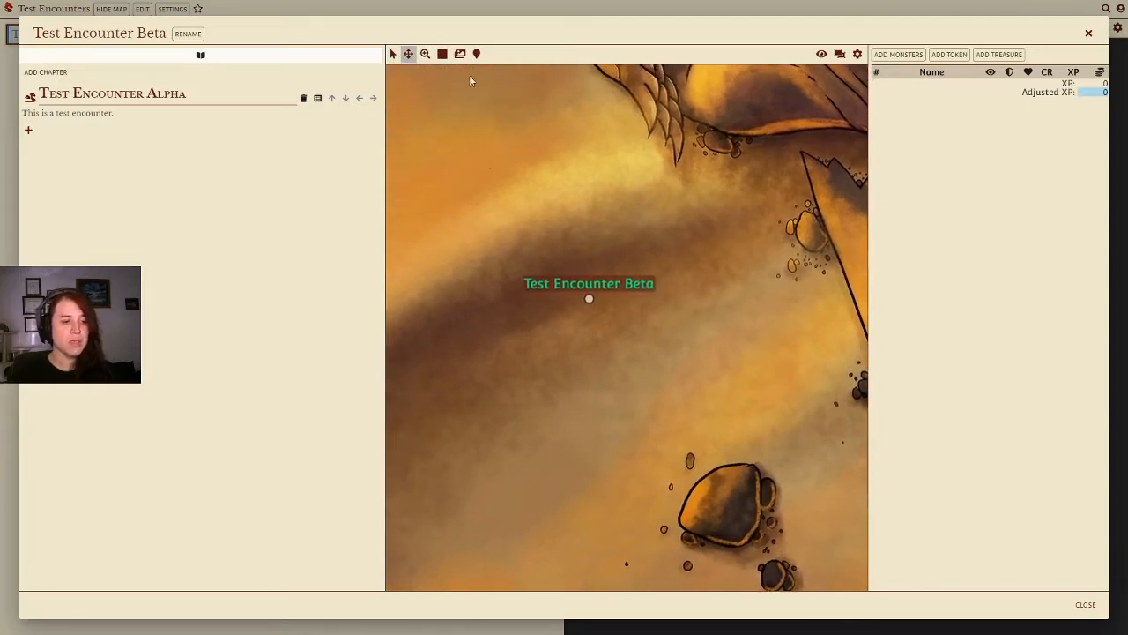
click(393, 54)
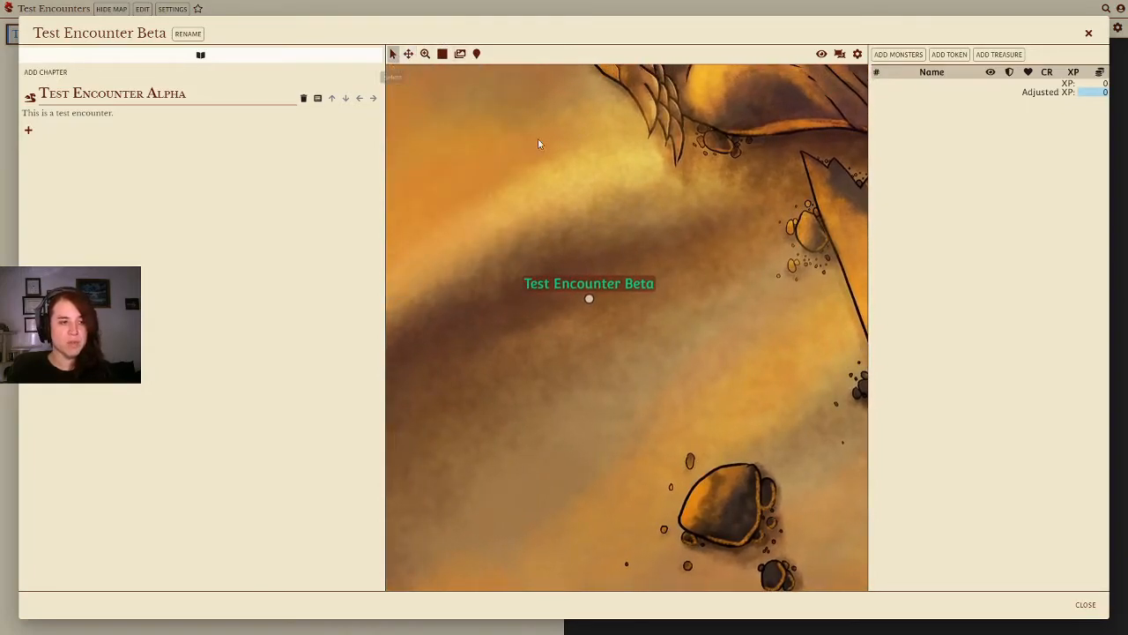
drag(588, 299, 577, 340)
right_click(577, 341)
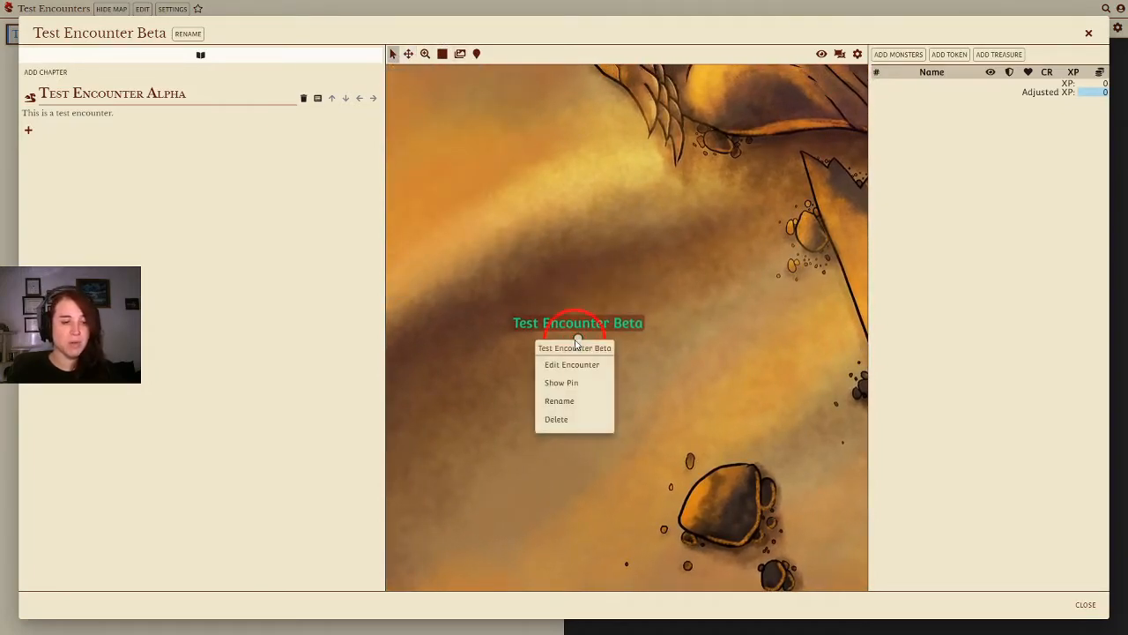
click(671, 260)
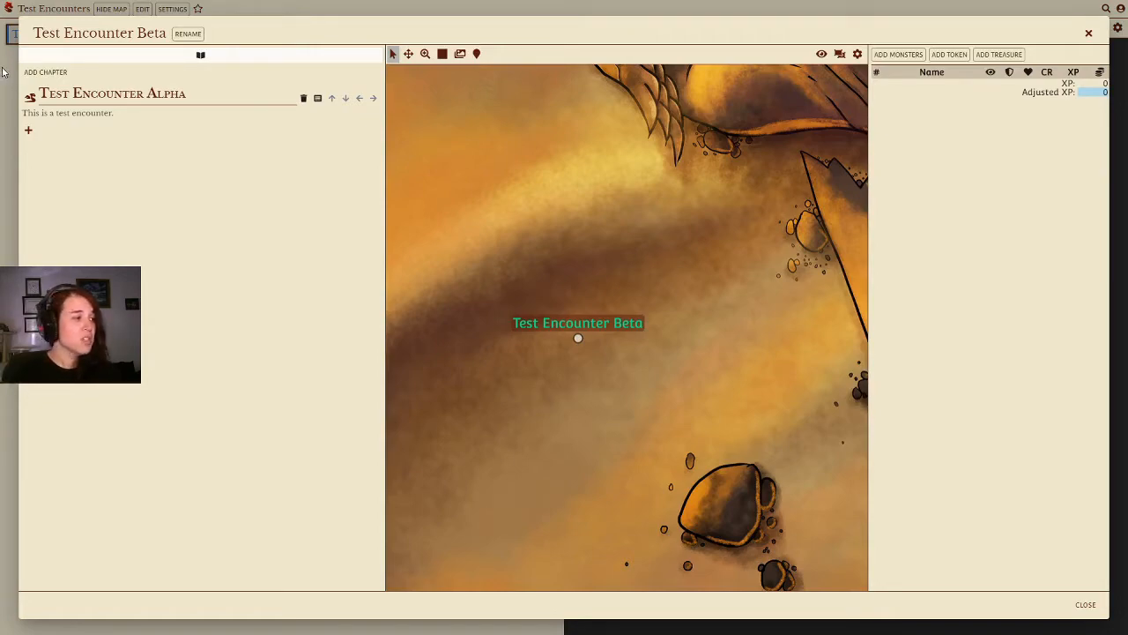
Step: Open the monster picker from a map spot right of the pin and try searching for Hyena
right_click(703, 272)
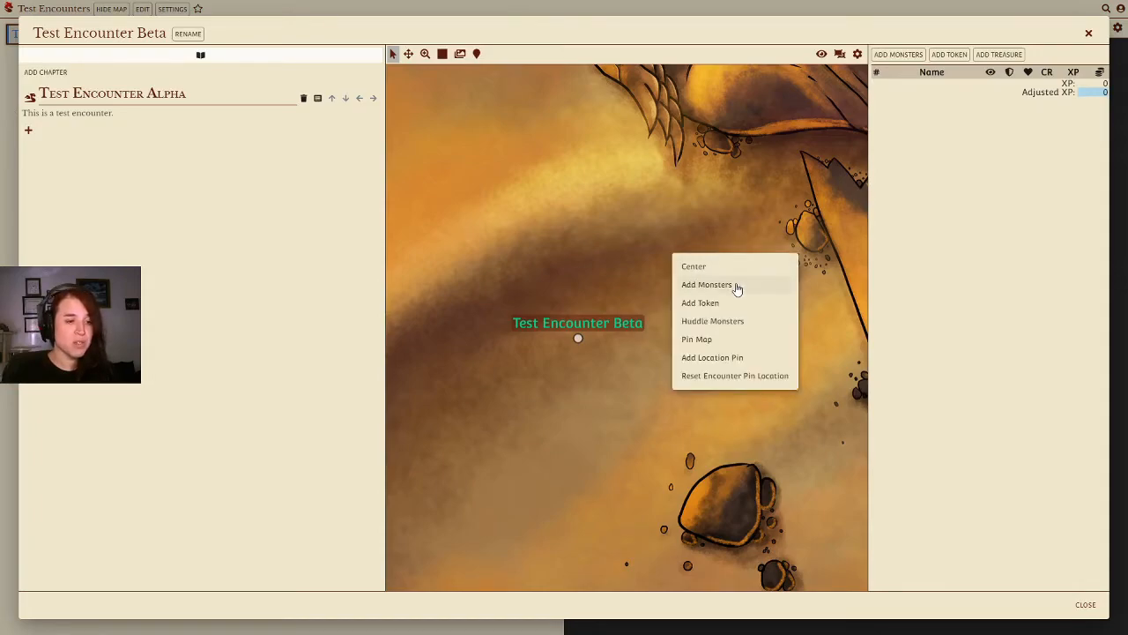
click(735, 285)
click(438, 75)
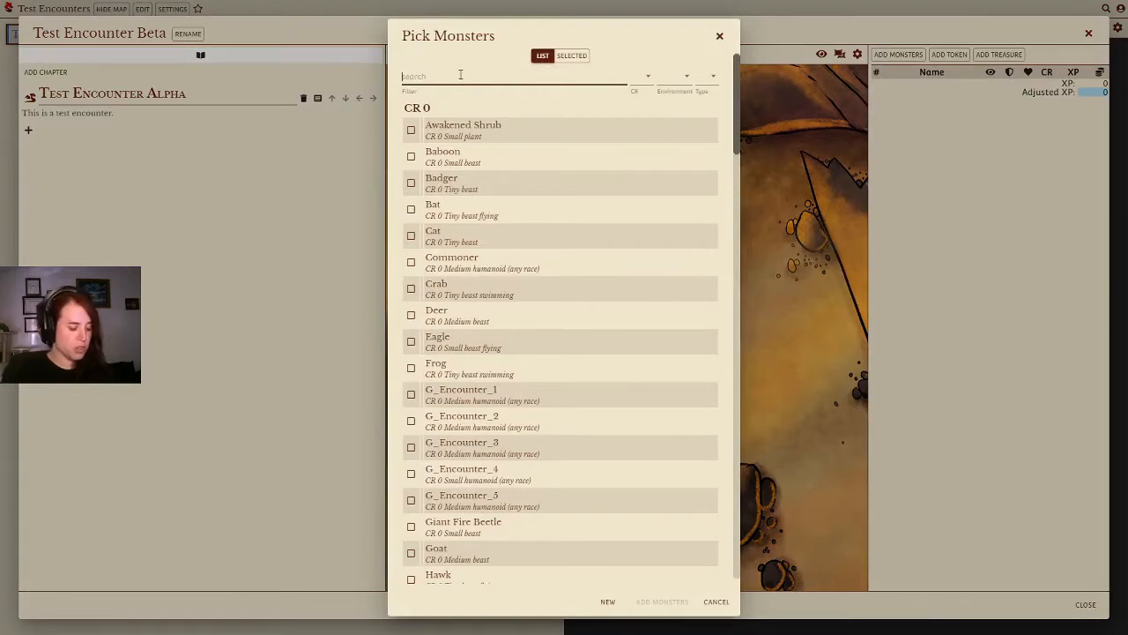
text(Hyena)
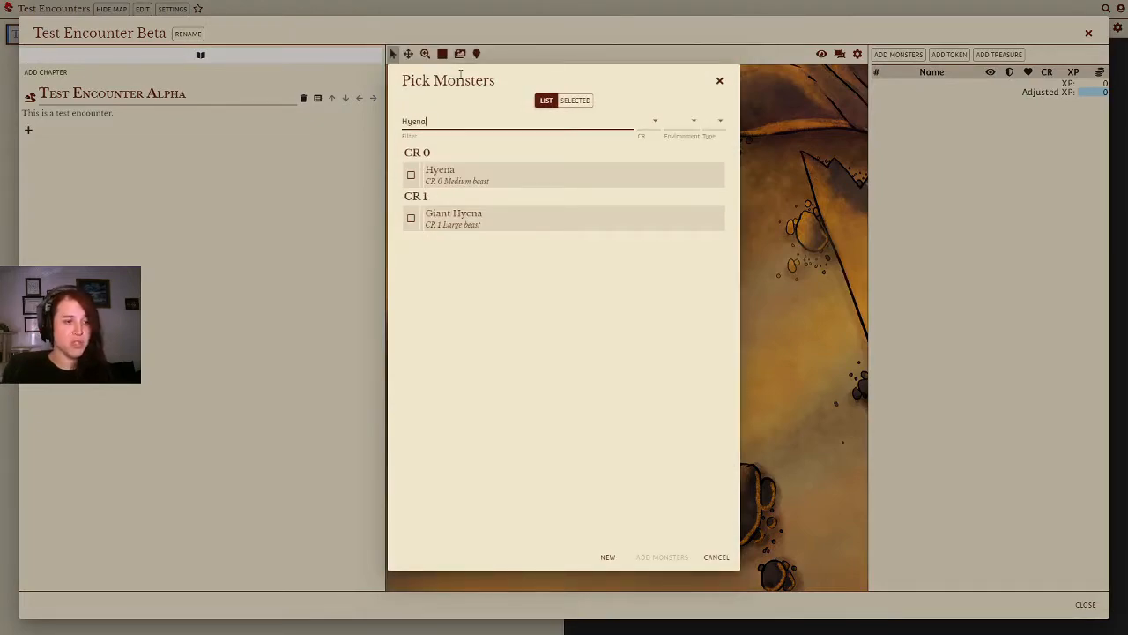
key(BackSpace)
key(BackSpace)
key(BackSpace)
key(BackSpace)
key(BackSpace)
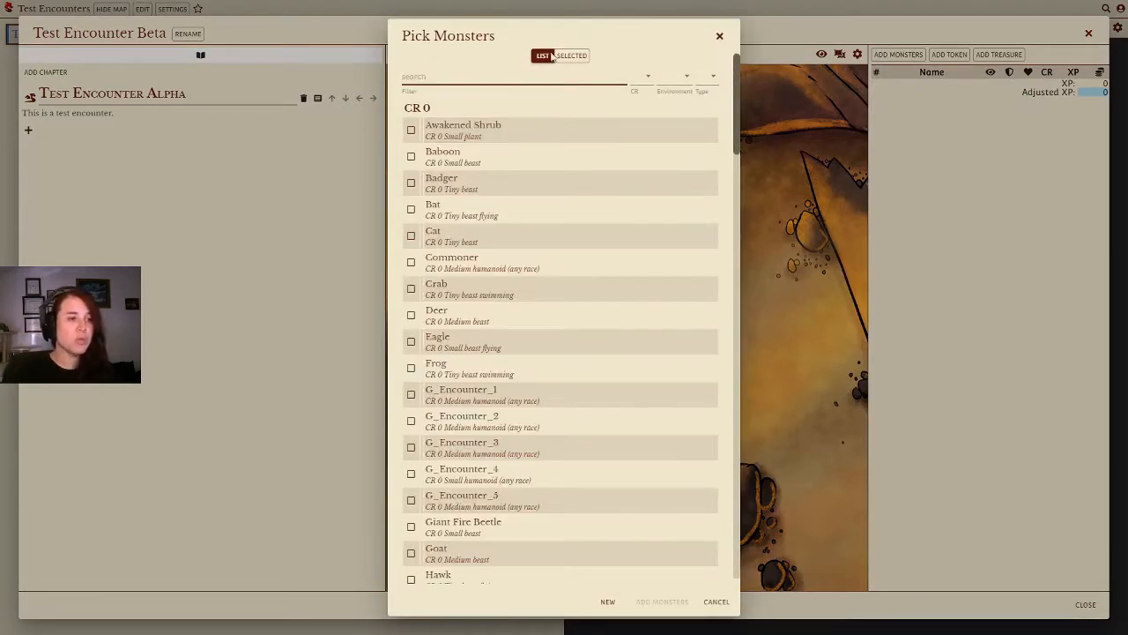
Step: Filter the monster list to the desert environment and beast type
click(649, 86)
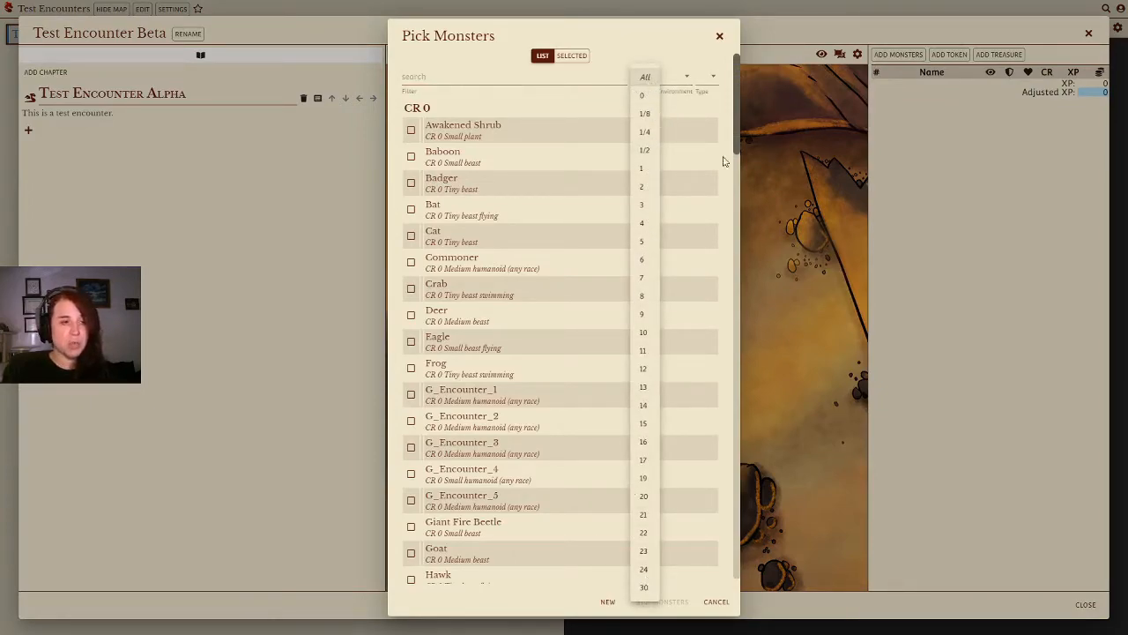
click(687, 78)
click(683, 82)
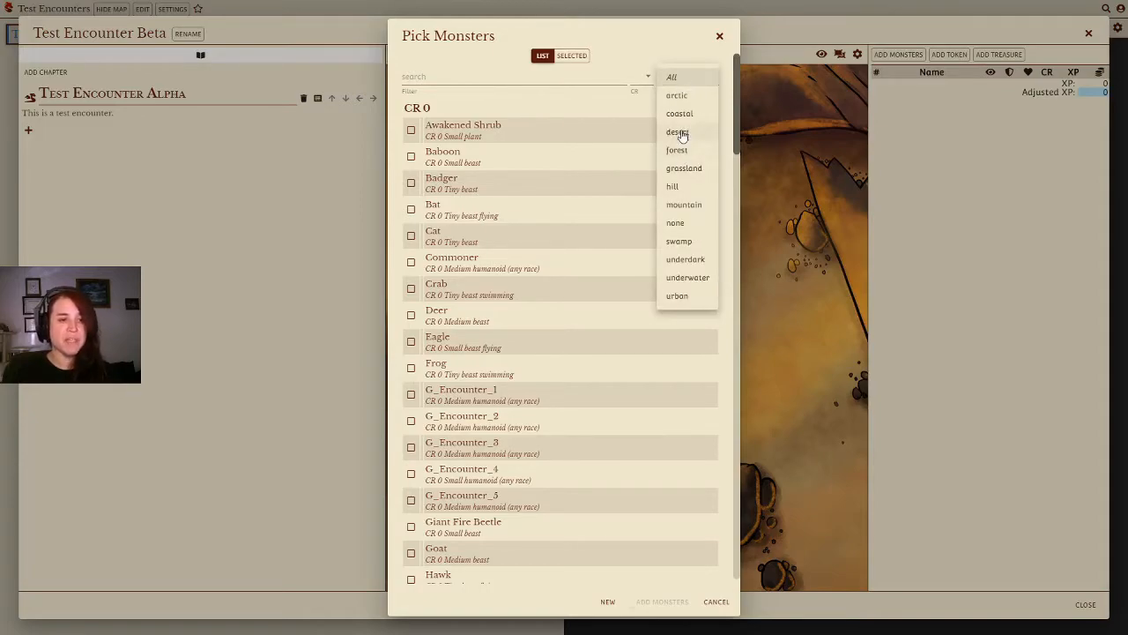
click(681, 134)
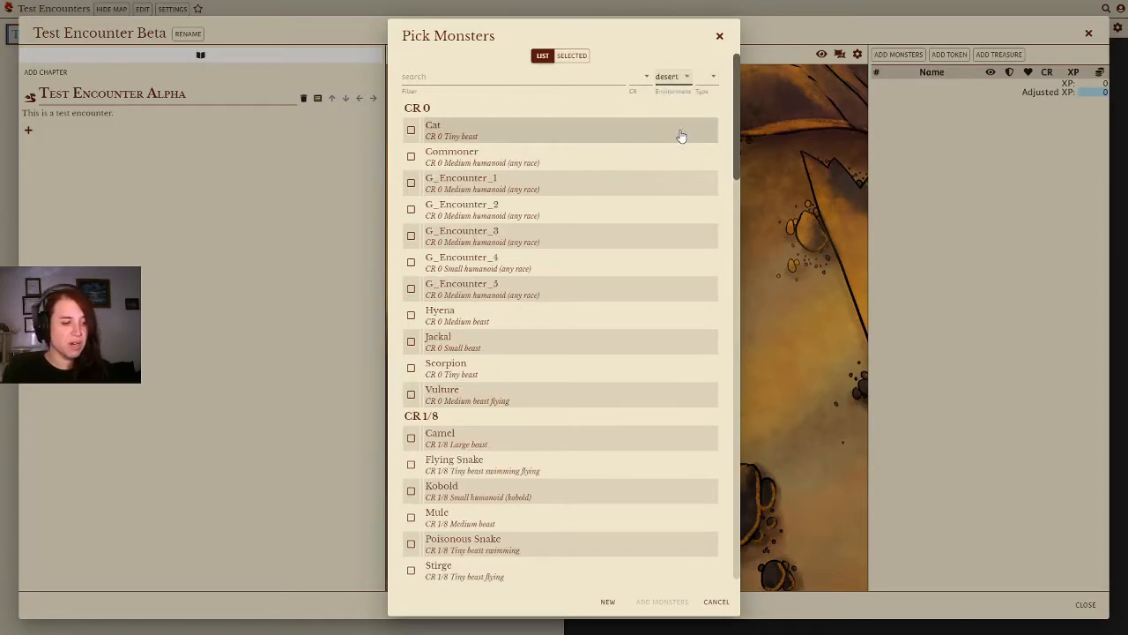
scroll(635, 176, down, 1)
scroll(633, 221, down, 5)
scroll(637, 302, up, 7)
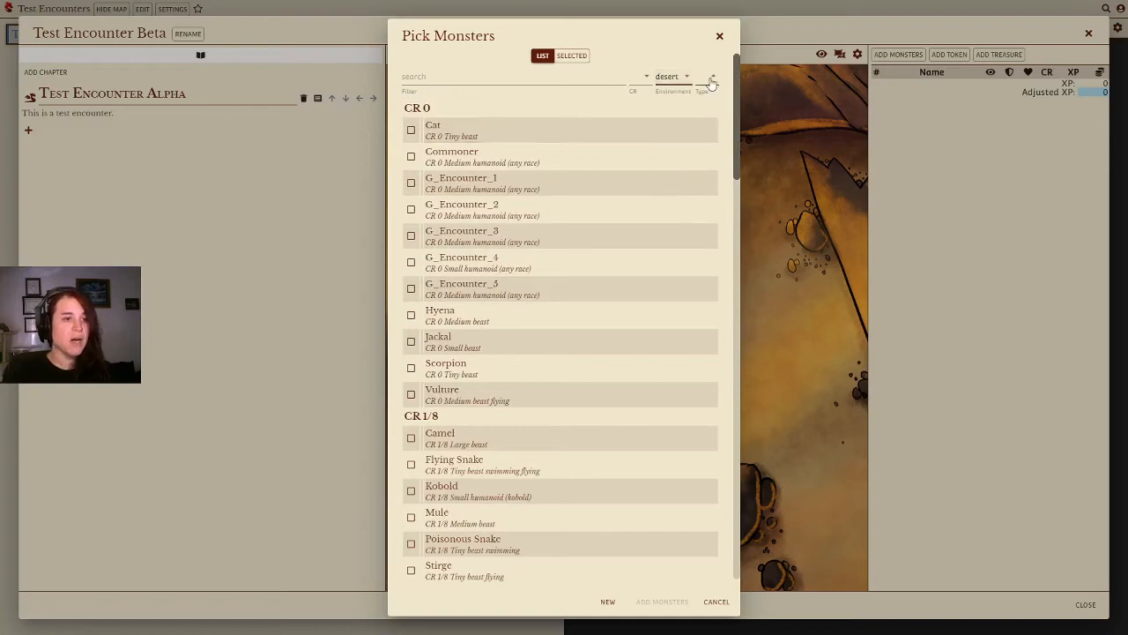
click(712, 81)
click(729, 120)
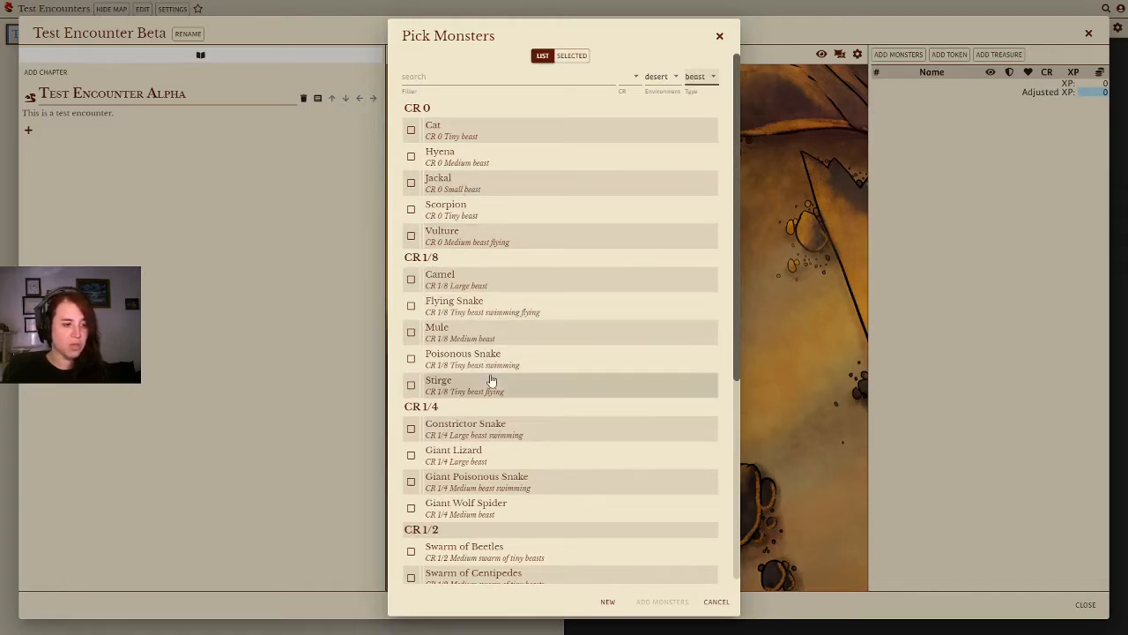
Step: Add three Flying Snakes and one Giant Poisonous Snake to the encounter
click(427, 310)
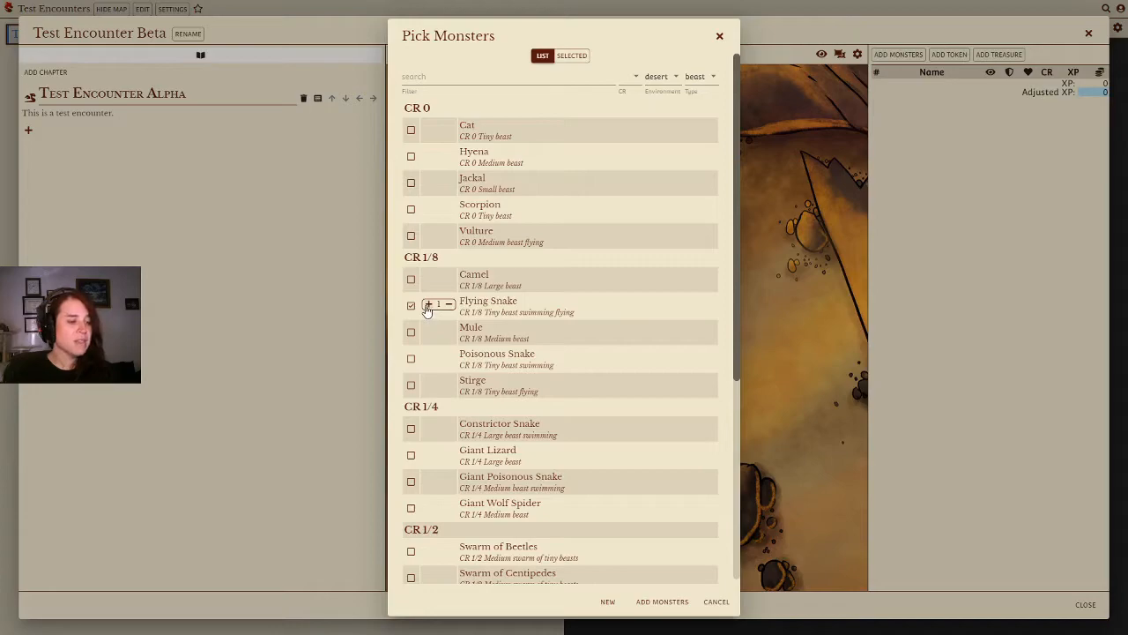
click(427, 305)
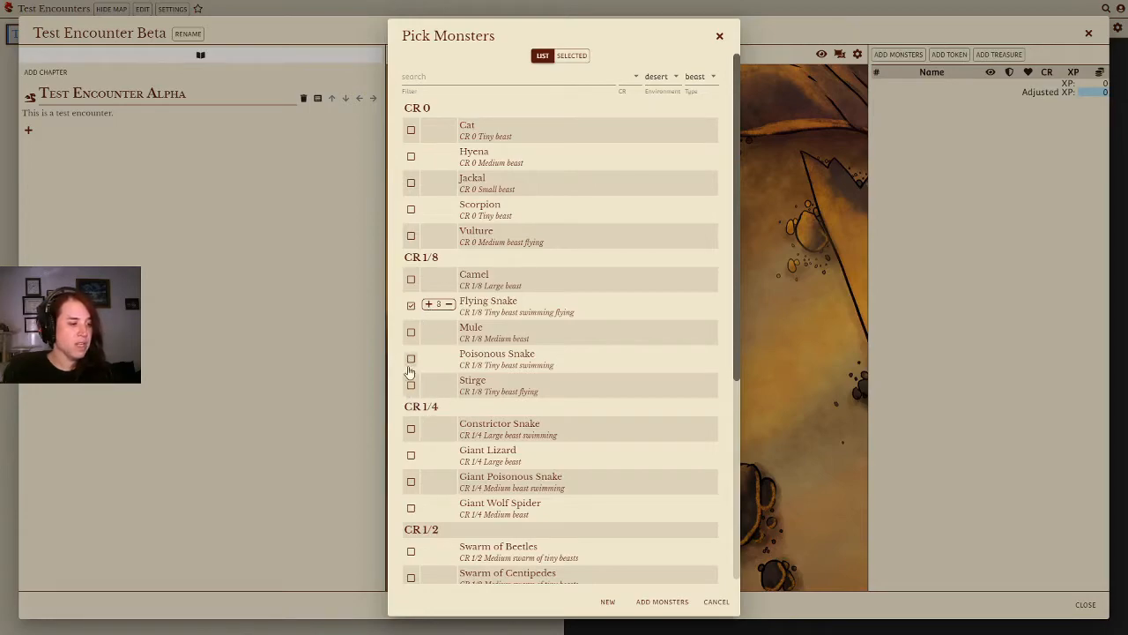
click(411, 363)
click(410, 363)
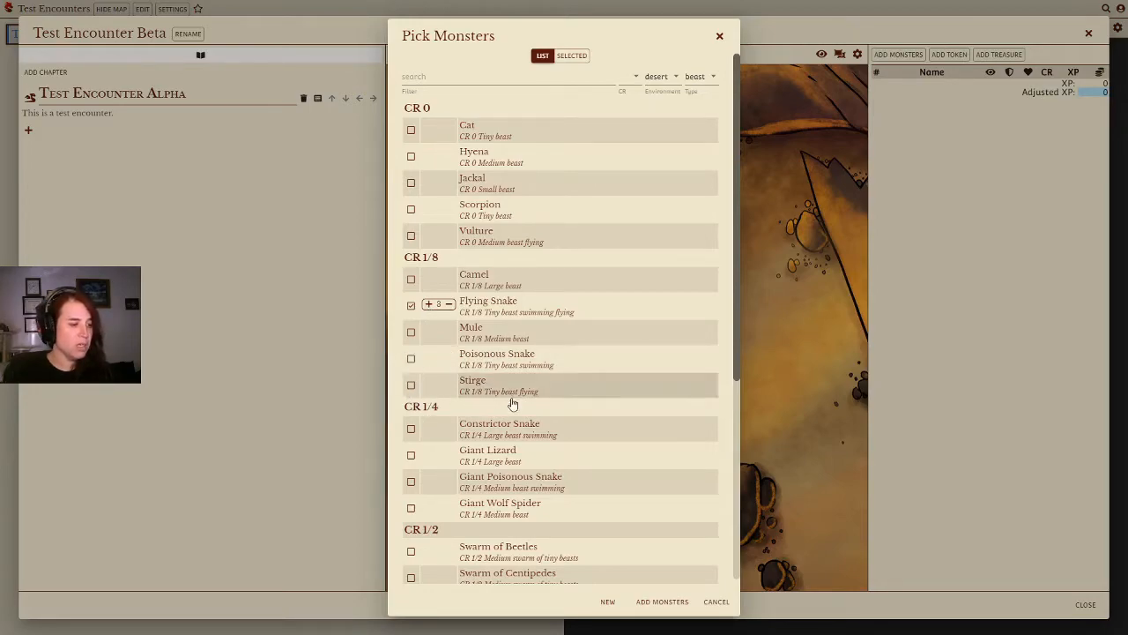
click(411, 482)
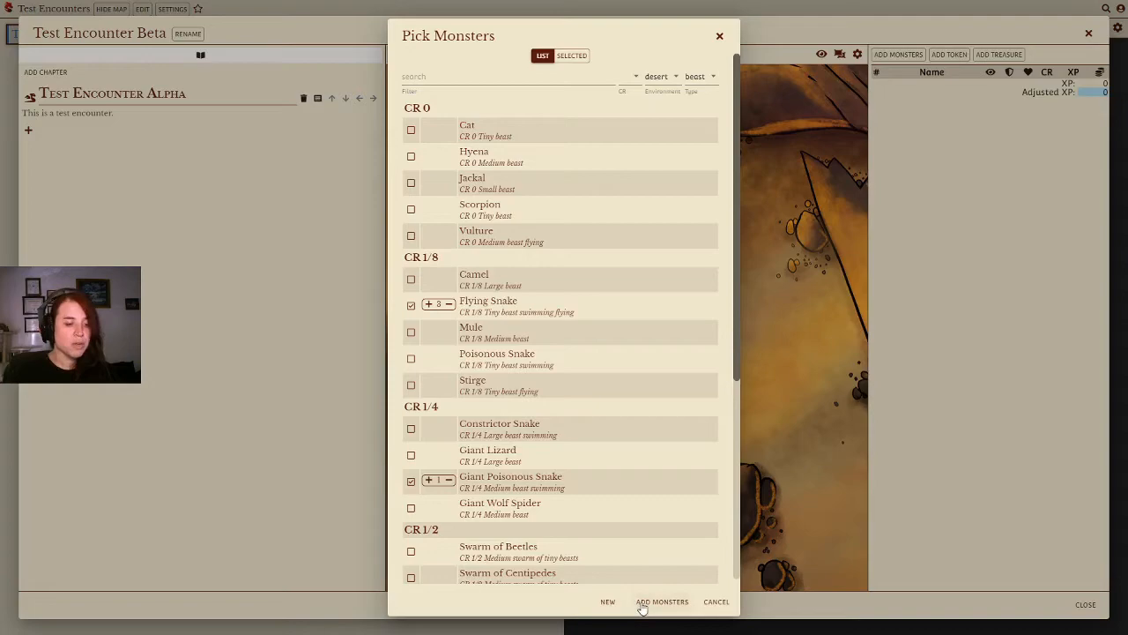
click(662, 601)
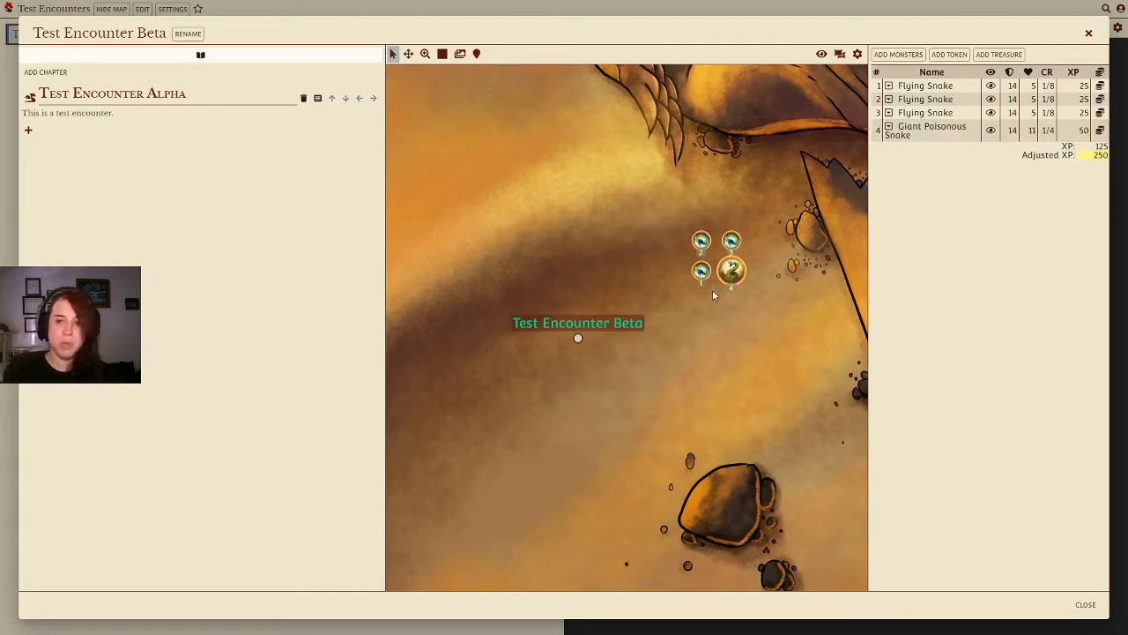
Step: Show the map grid and spread the monster tokens around the encounter pin
click(443, 54)
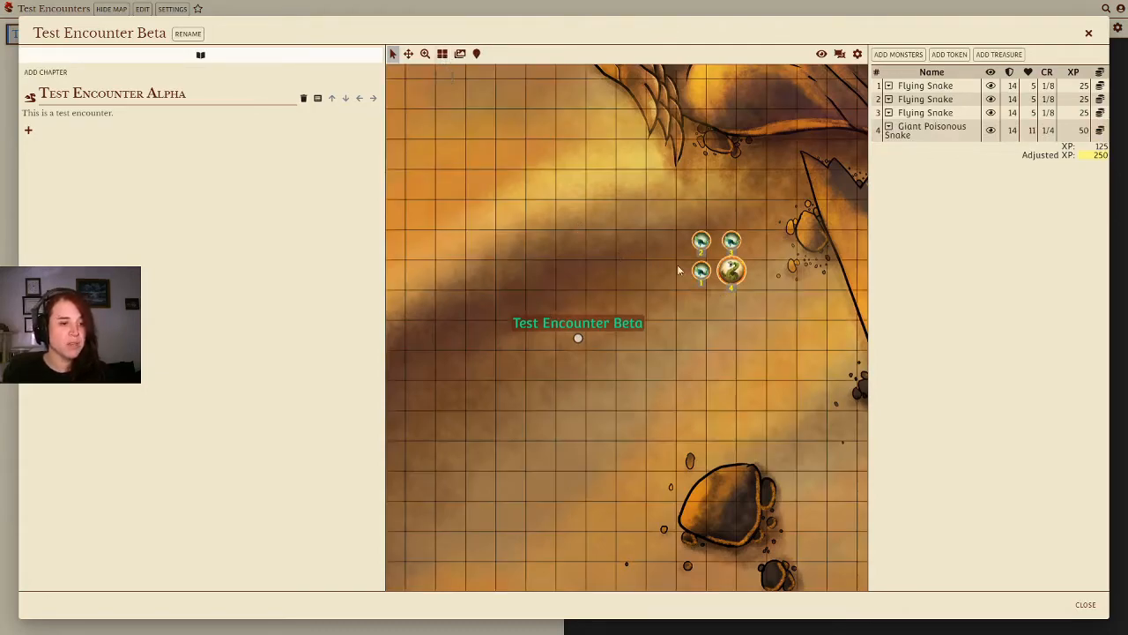
drag(737, 274, 724, 308)
drag(701, 242, 689, 335)
drag(731, 242, 631, 244)
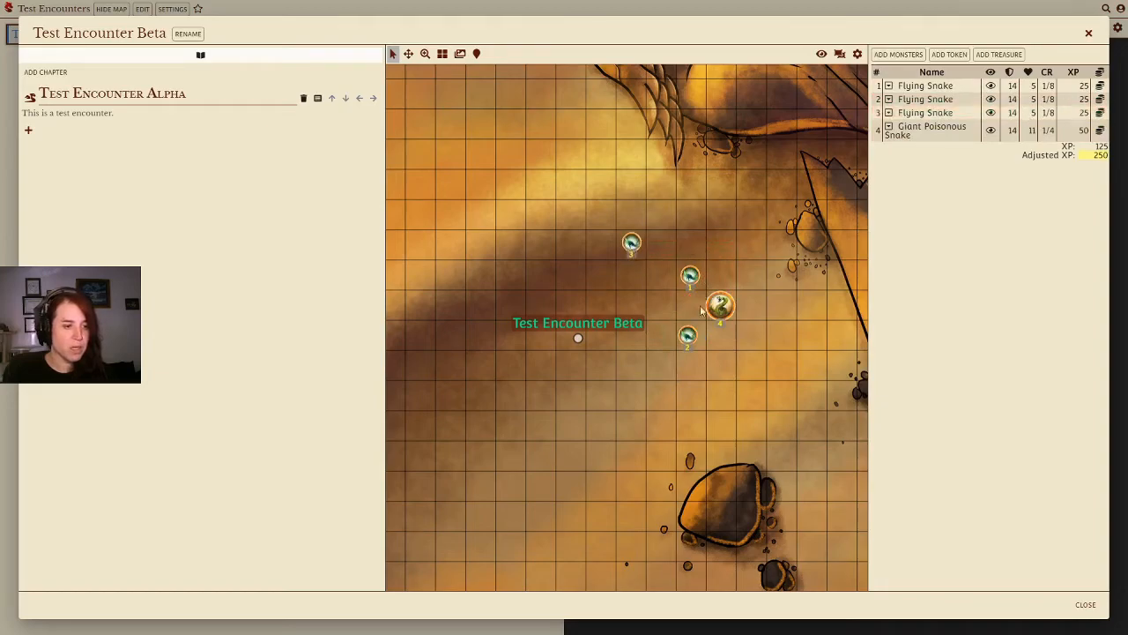
Step: Reposition the monster tokens, moving two Flying Snakes to the west and the others nearer the northeast
drag(629, 242, 448, 275)
drag(687, 277, 446, 401)
drag(720, 307, 692, 276)
drag(687, 335, 660, 244)
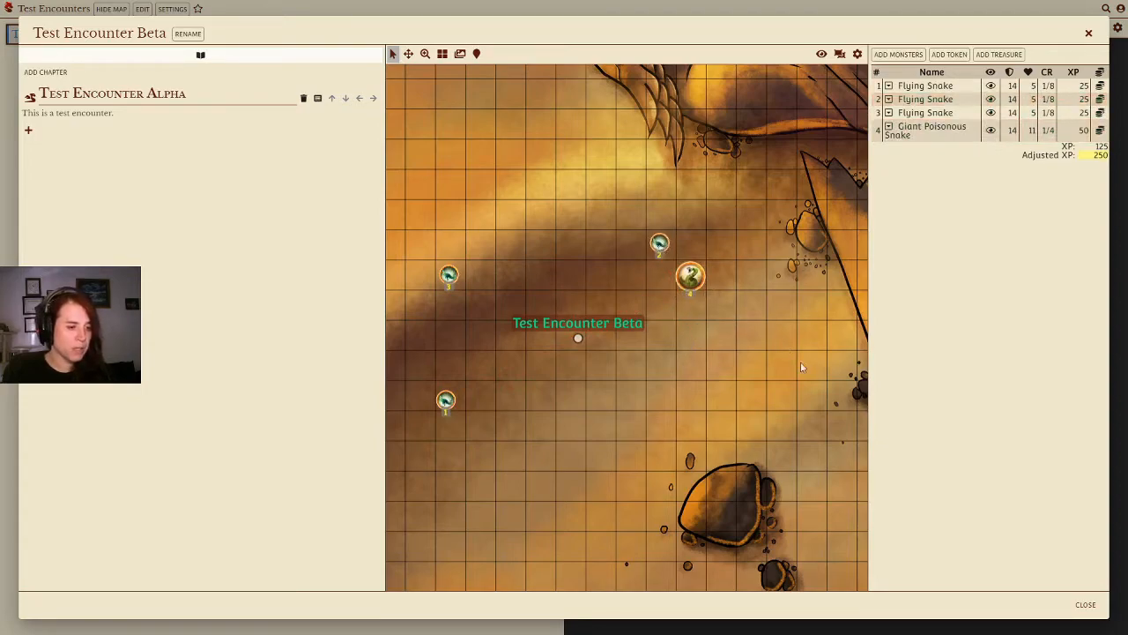
Step: Hide each monster from players individually, then show all of them again
click(991, 85)
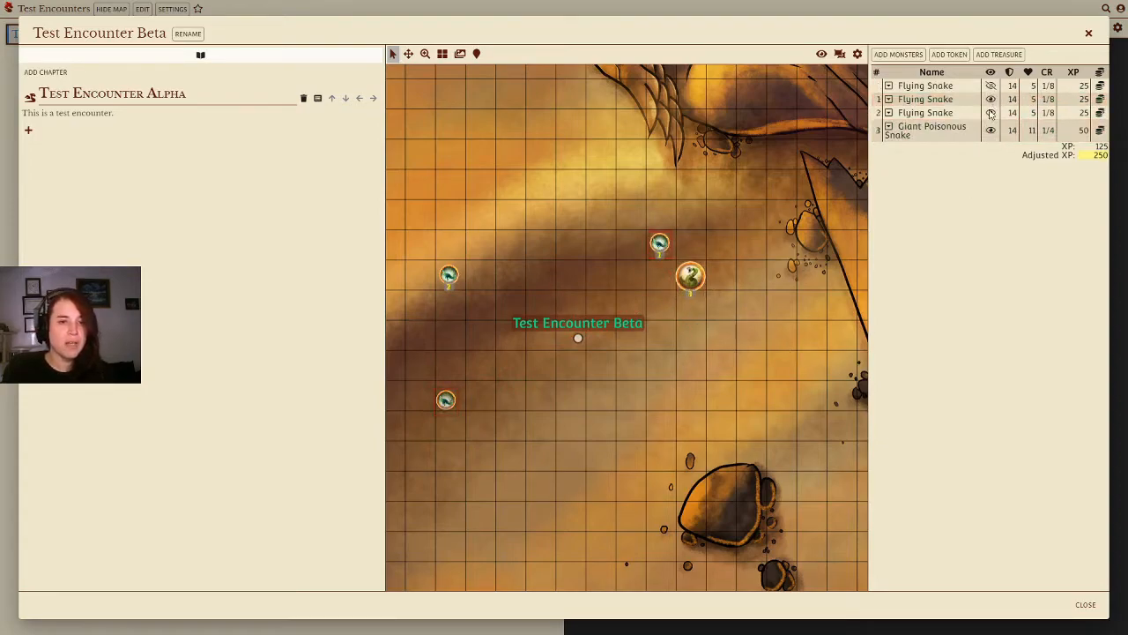
click(991, 99)
click(991, 113)
click(990, 129)
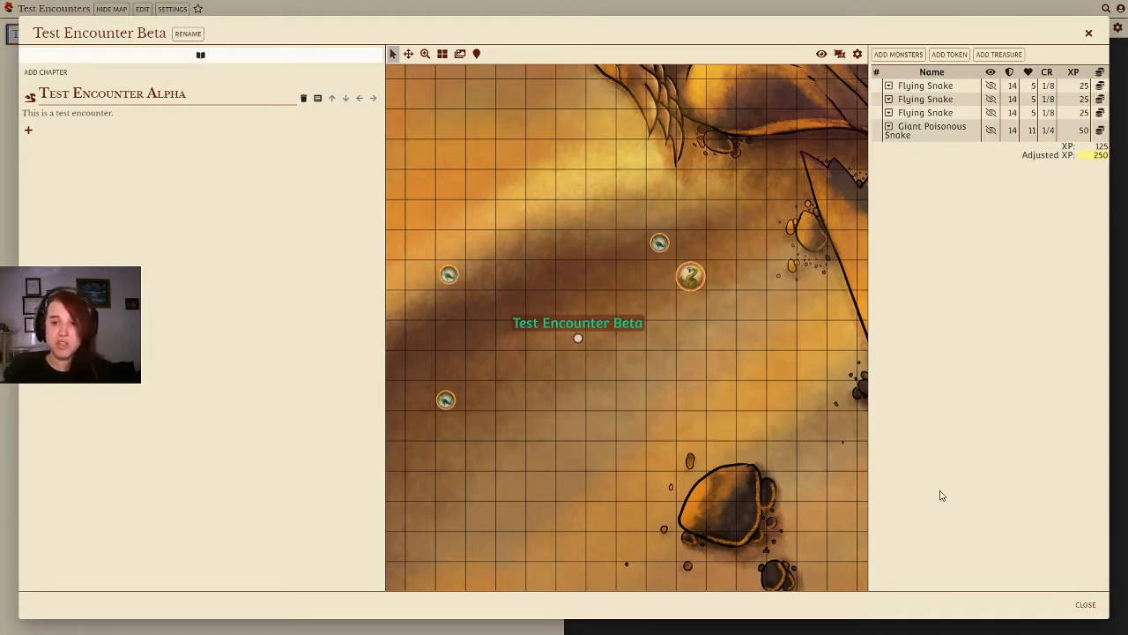
click(991, 73)
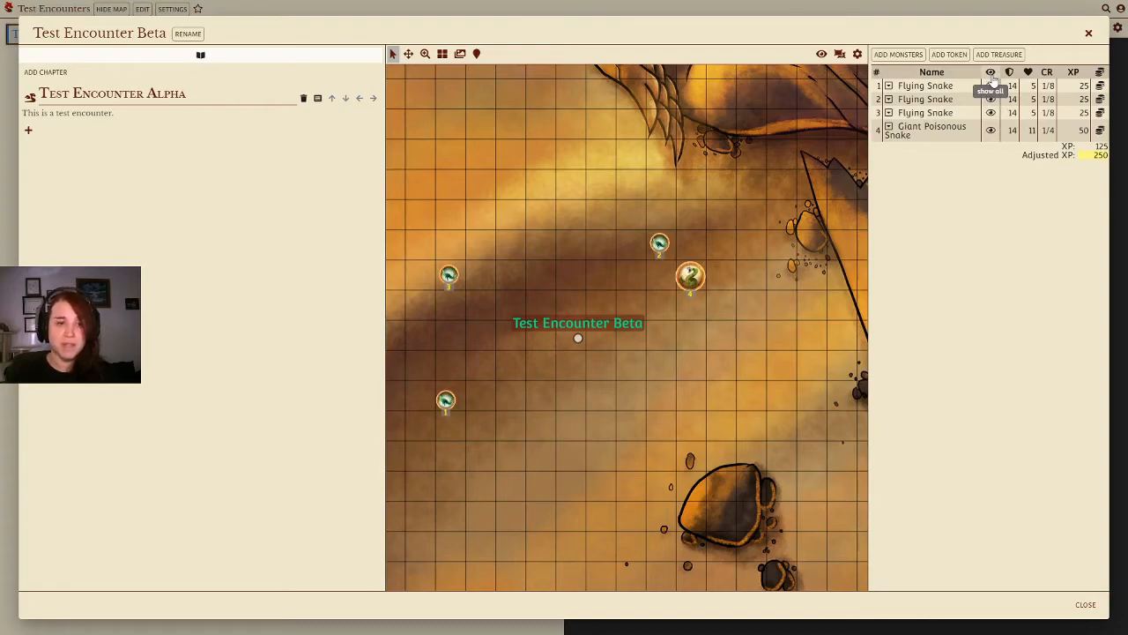
Step: Hide all three Flying Snakes and the Giant Poisonous Snake from players
click(990, 85)
click(991, 98)
click(991, 113)
click(991, 130)
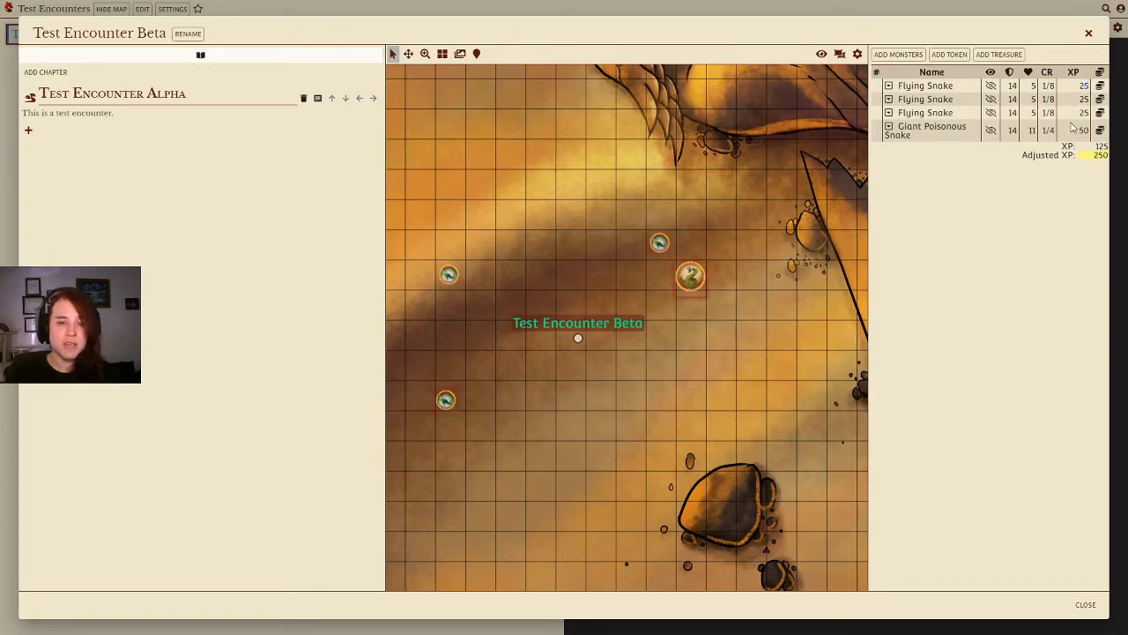
Step: Examine the hit point calculator, the treasure dialog, the token menu and the monster picker without changing anything
click(1035, 88)
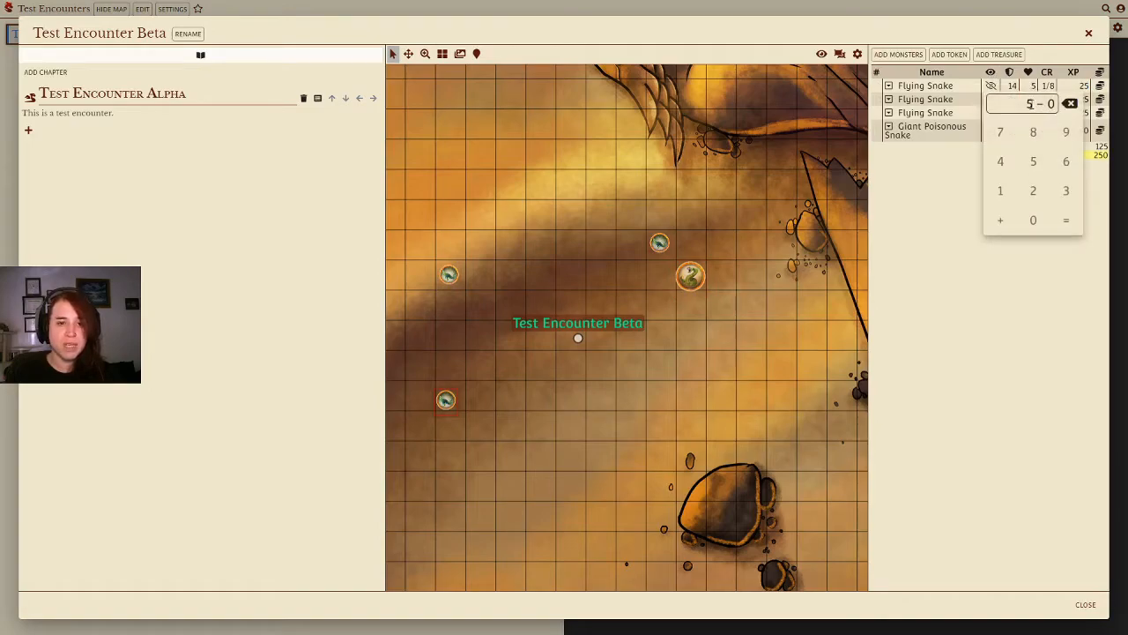
click(1016, 284)
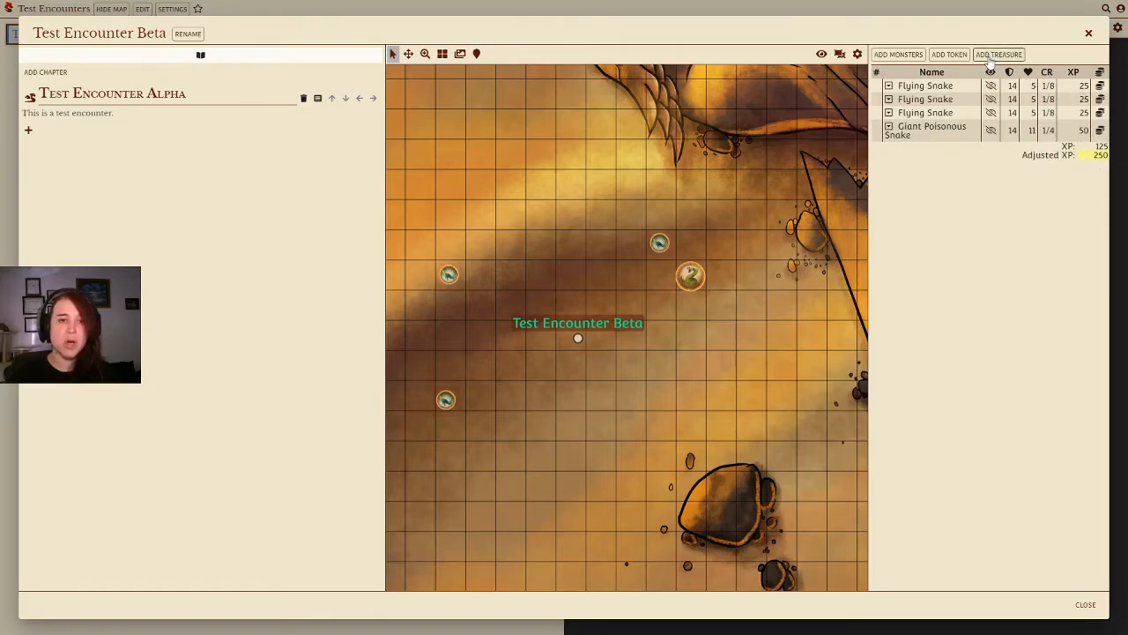
click(991, 54)
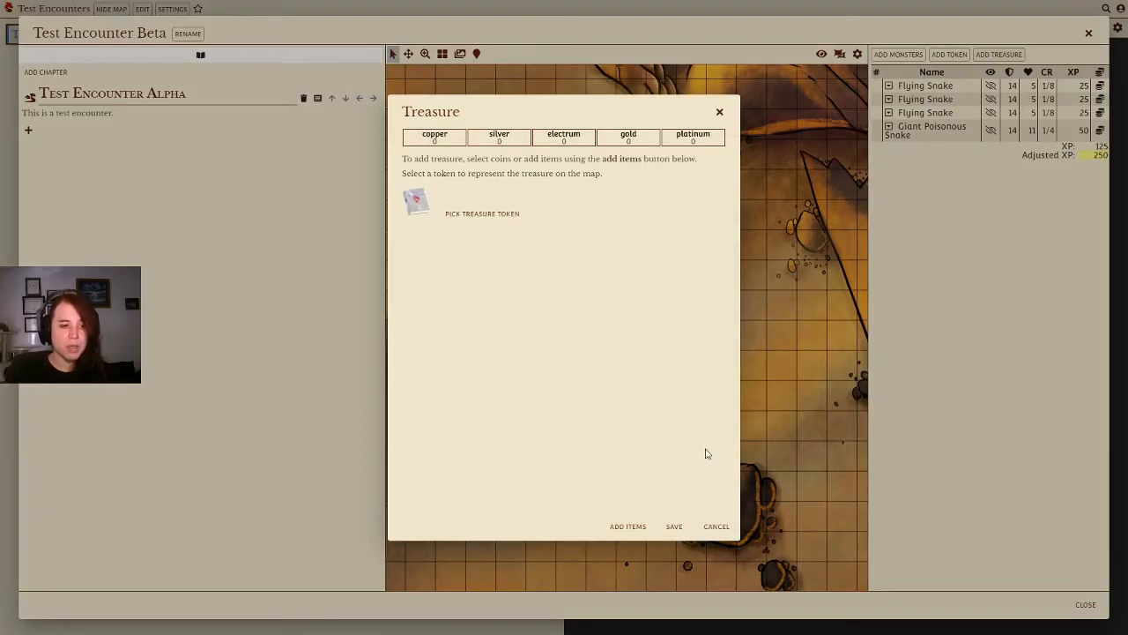
click(716, 526)
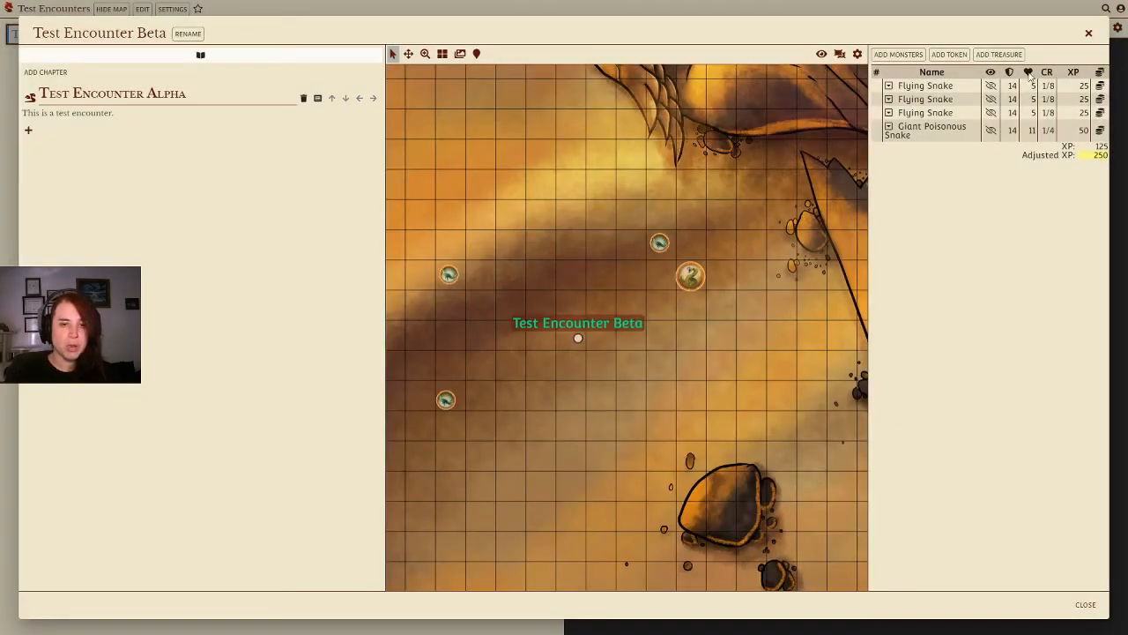
click(958, 58)
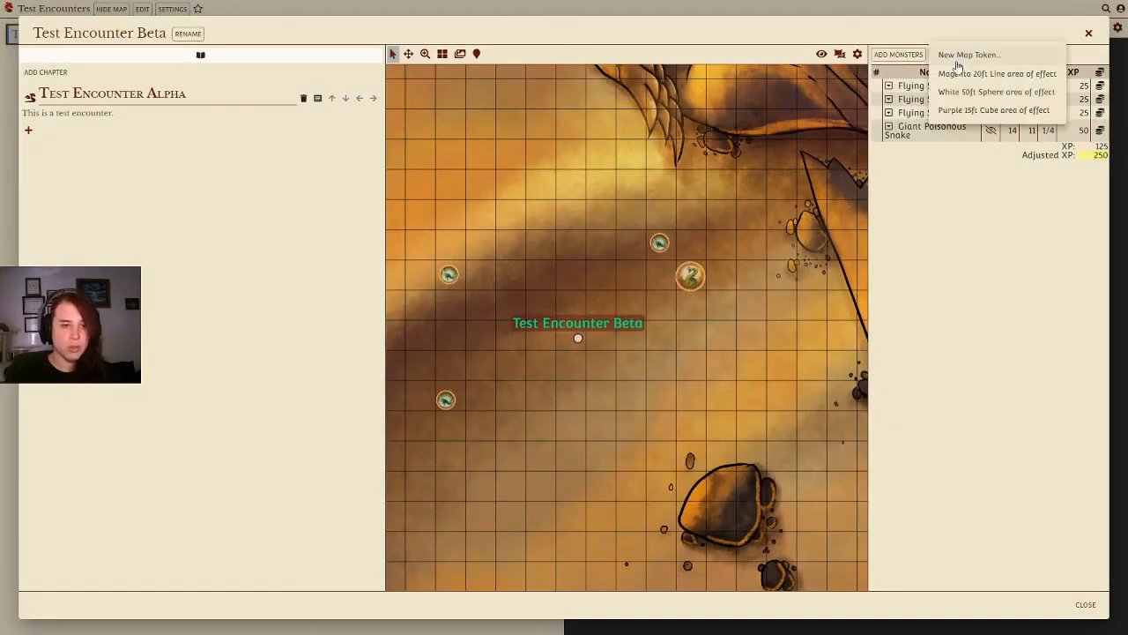
click(986, 266)
click(957, 59)
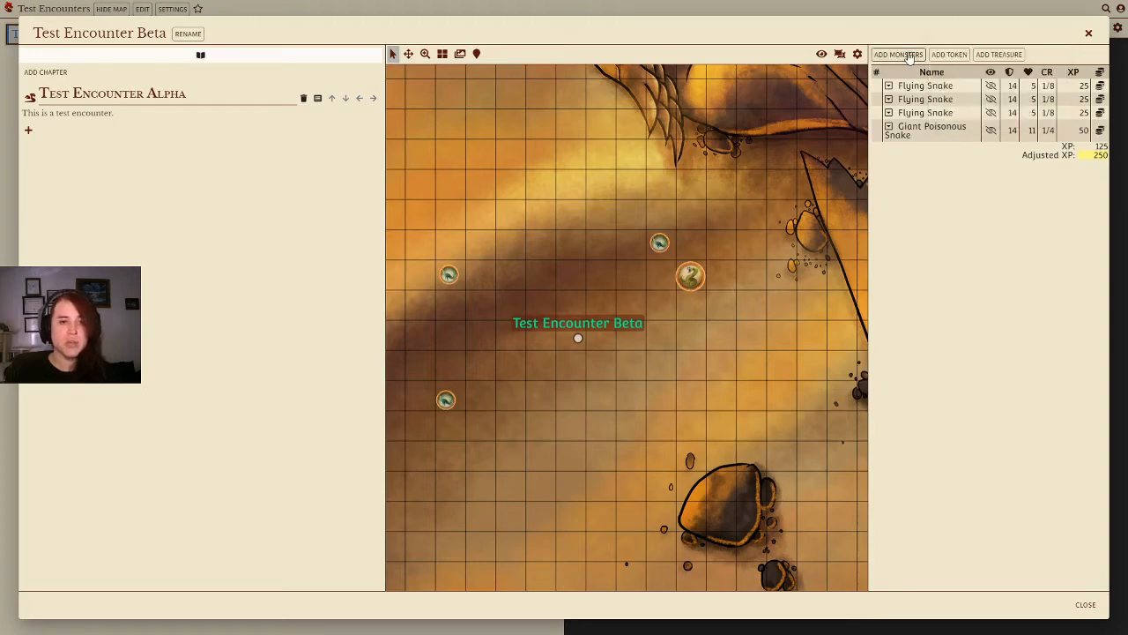
click(898, 55)
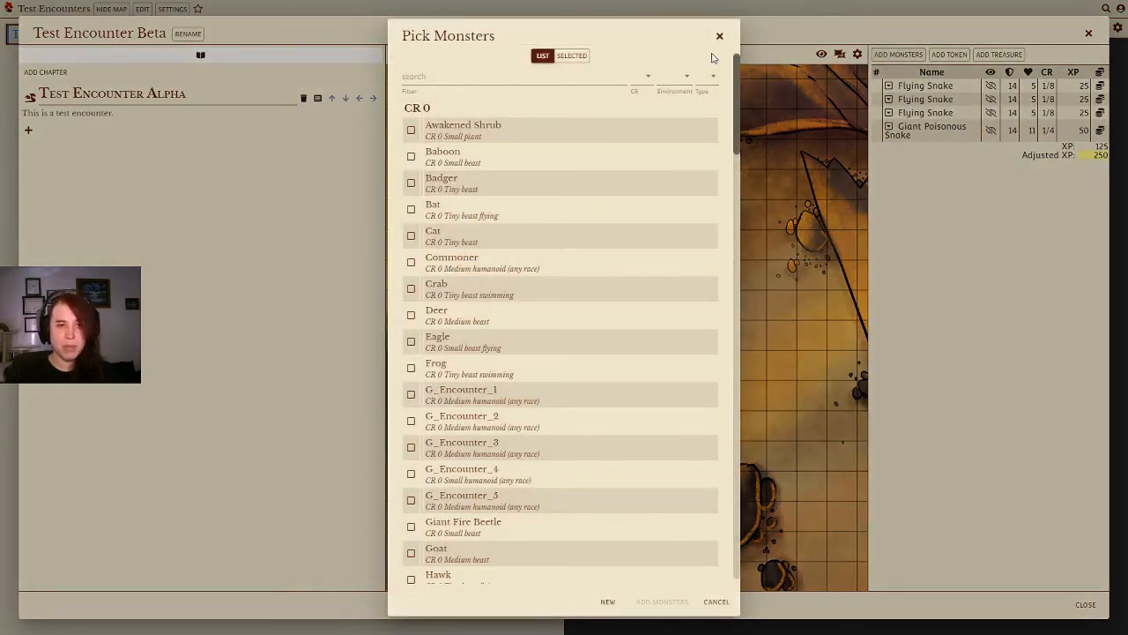
click(720, 38)
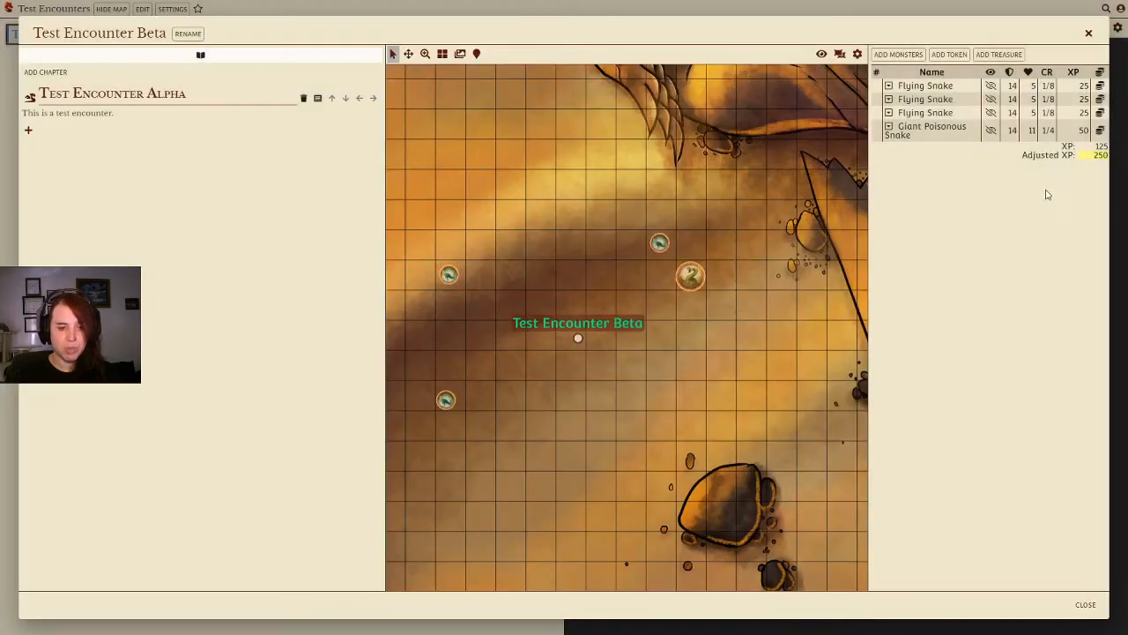
Step: Close the encounter editor, return to the home page and open the Test Campaign
click(1088, 605)
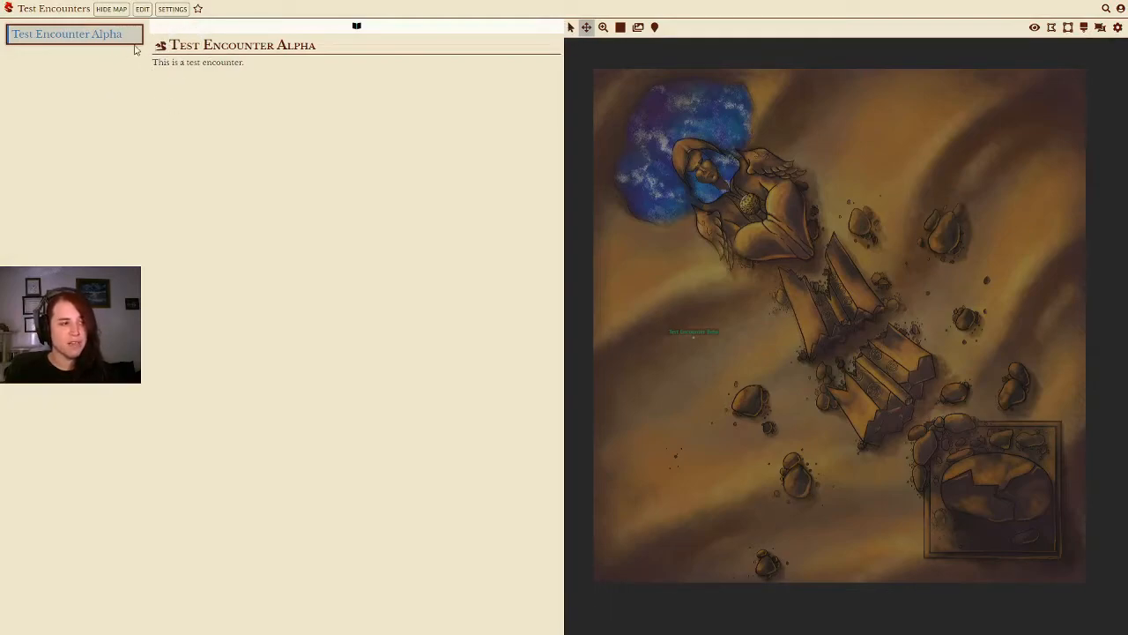
click(161, 47)
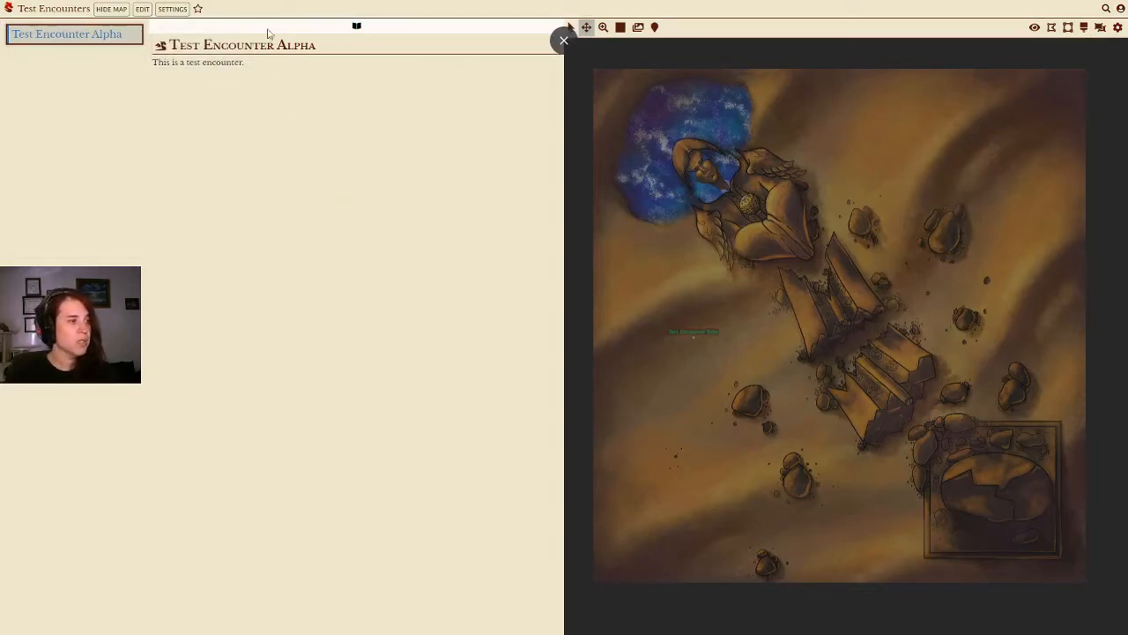
click(8, 8)
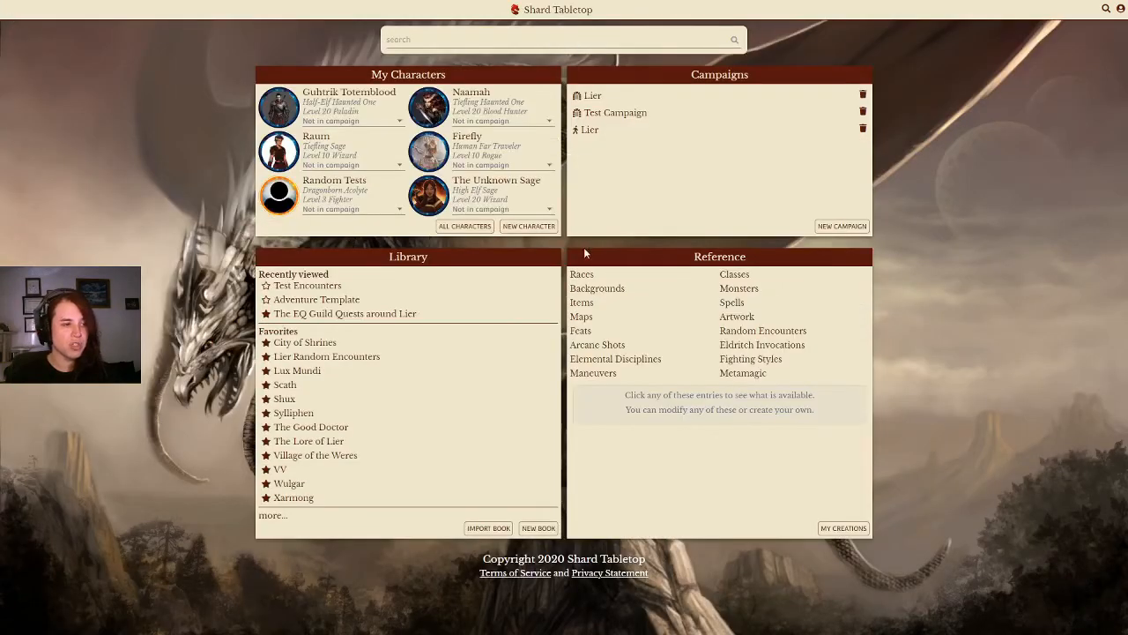
click(620, 117)
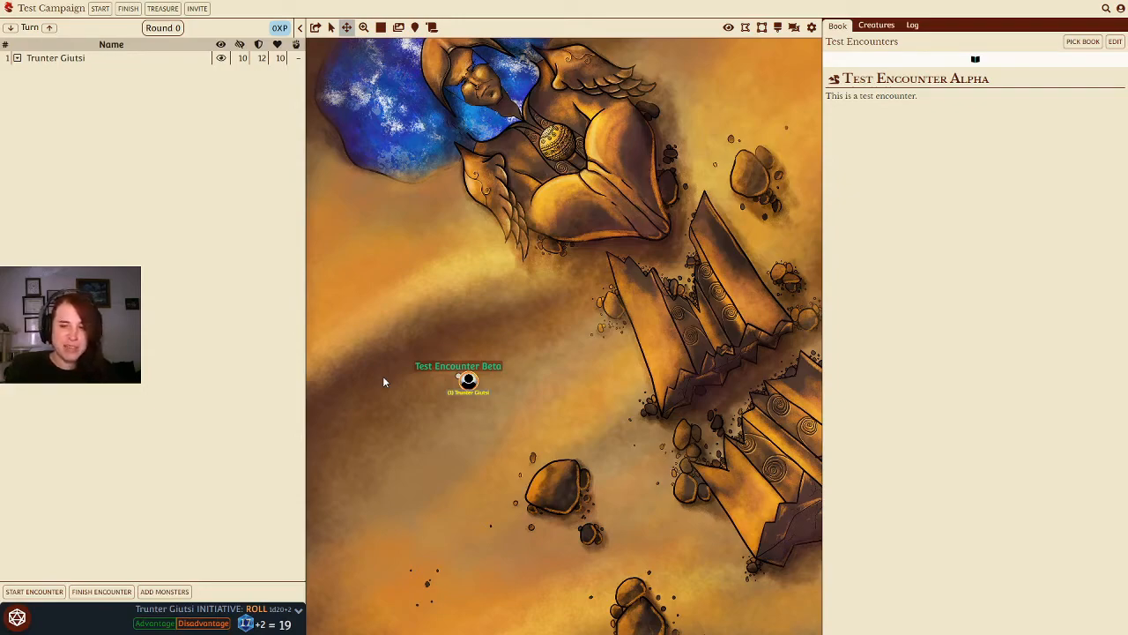
Step: Start Test Encounter Beta in the campaign from its map pin and book entry
click(456, 371)
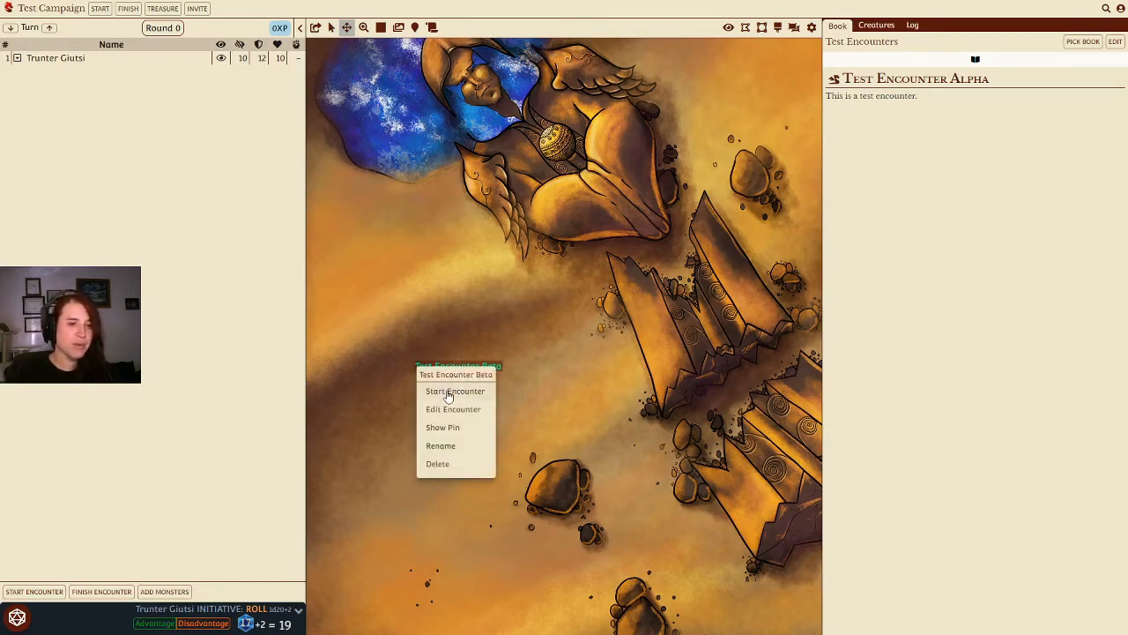
click(875, 264)
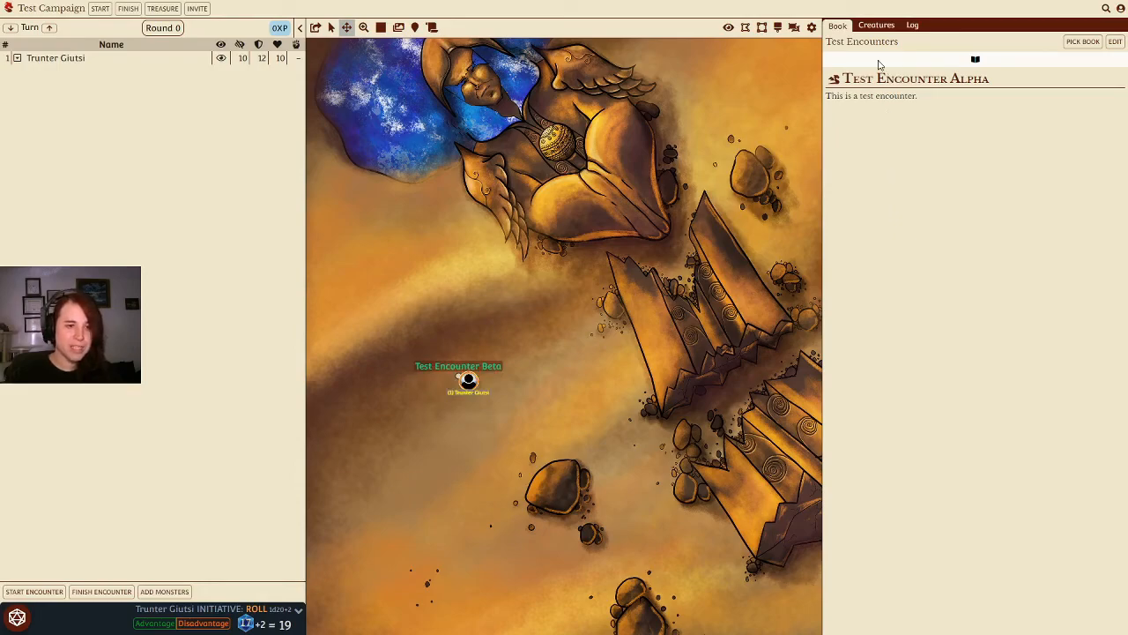
click(835, 81)
click(855, 79)
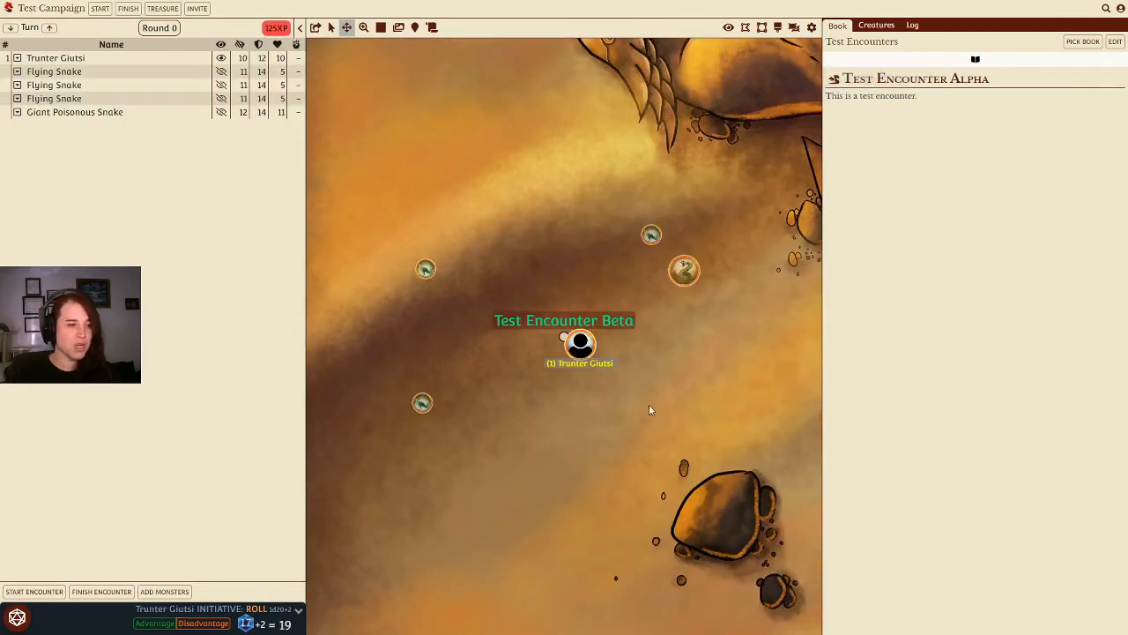
Step: Reveal all combatants to players and roll initiative for the monsters
click(221, 45)
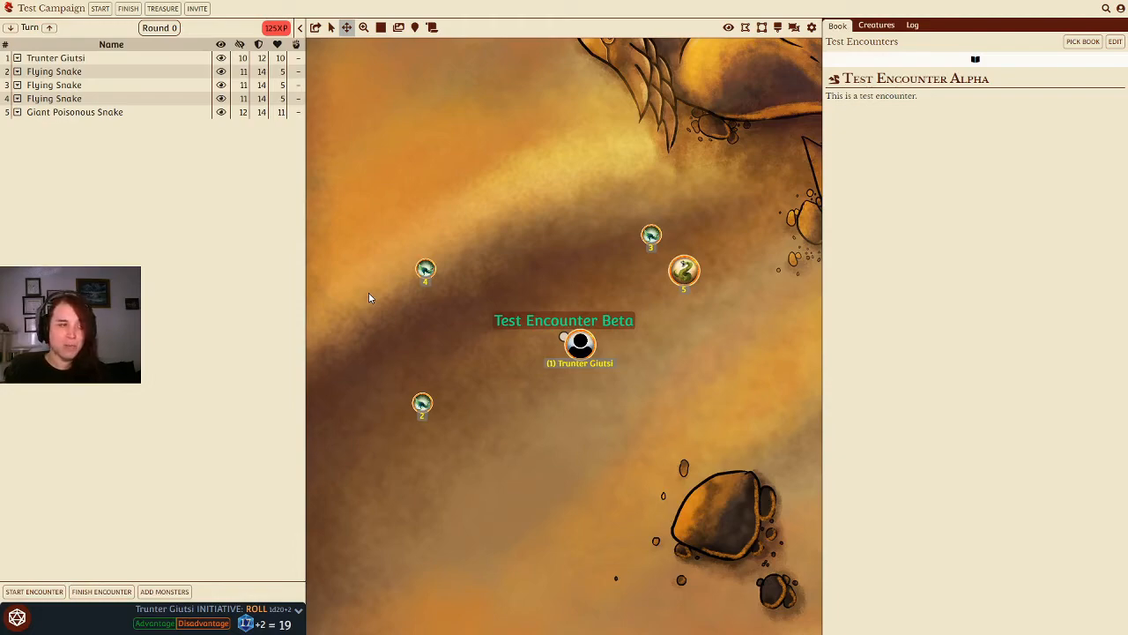
click(297, 44)
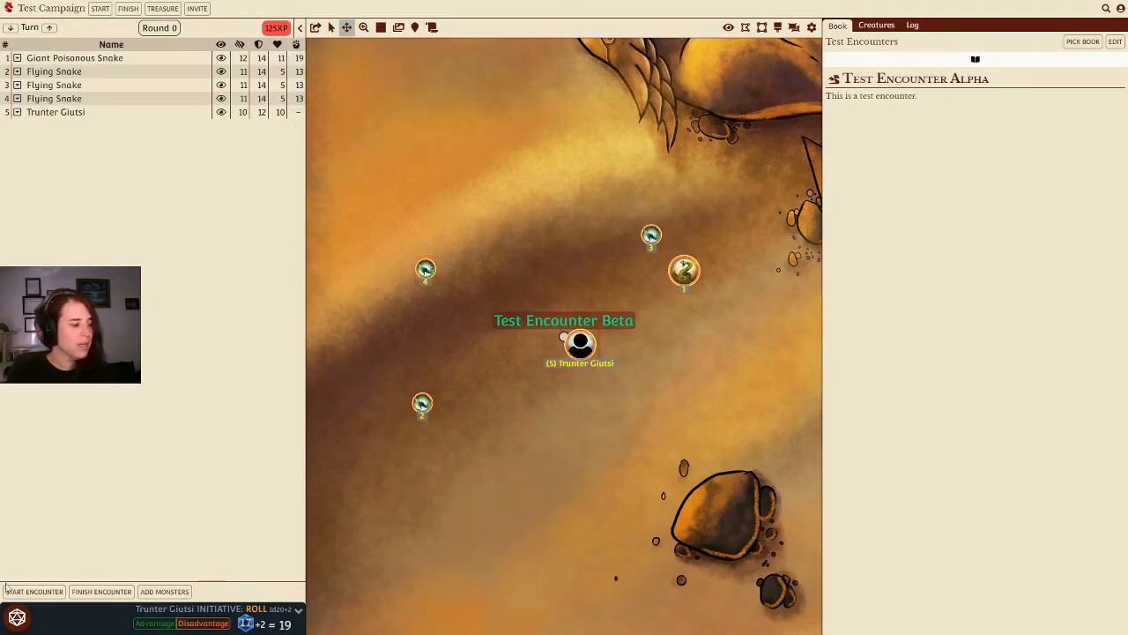
Step: Open the player character's sheet and roll its initiative using the dice tray
click(17, 617)
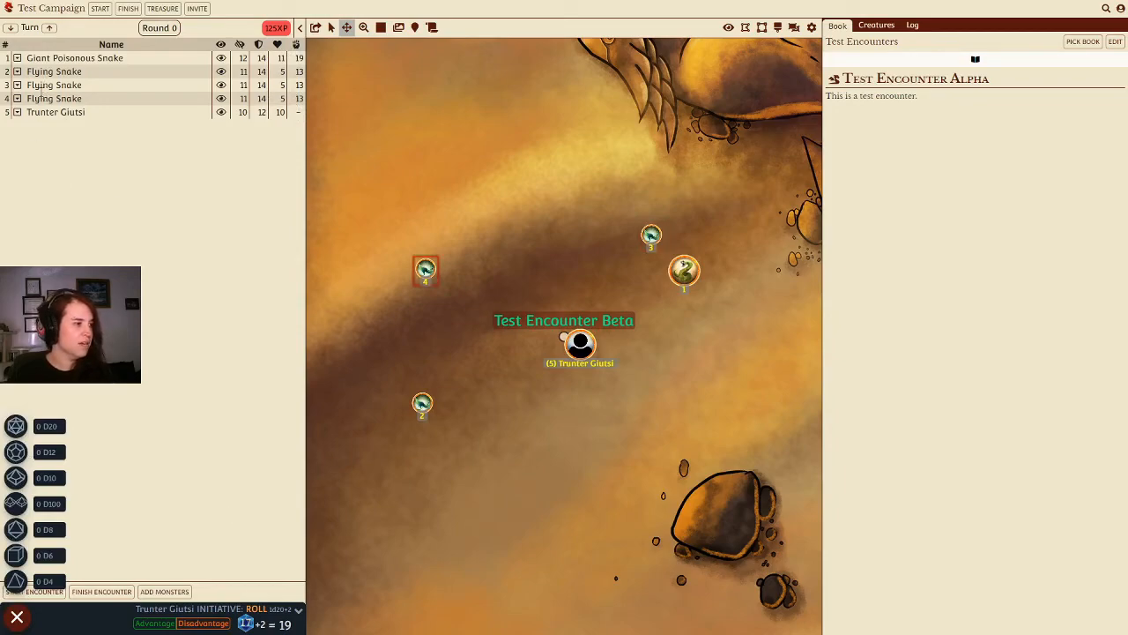
click(55, 114)
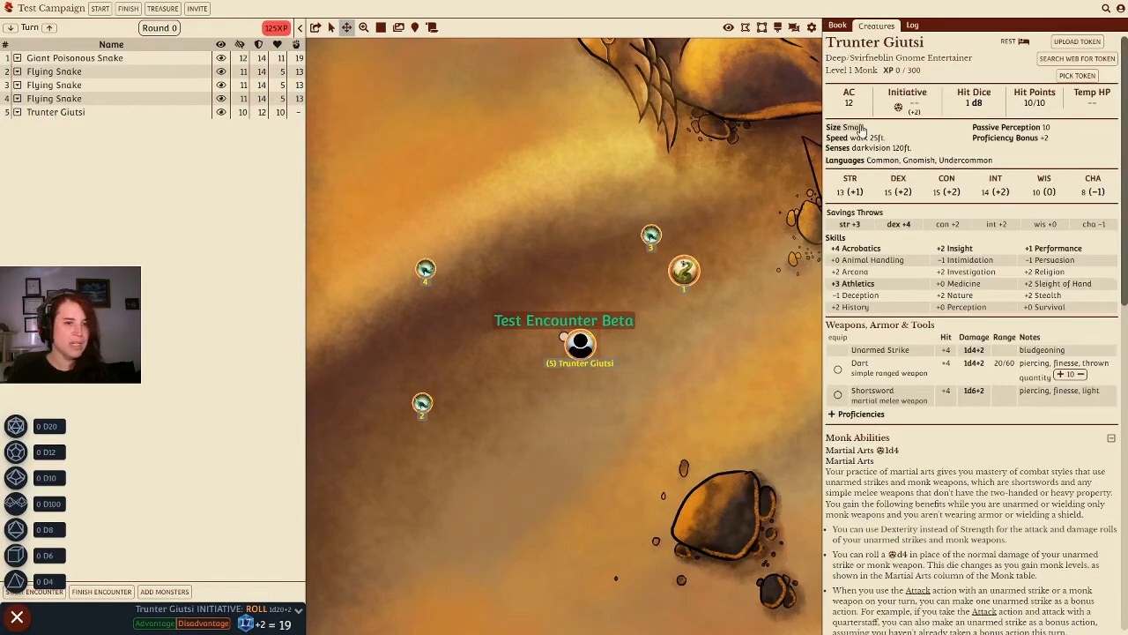
click(898, 107)
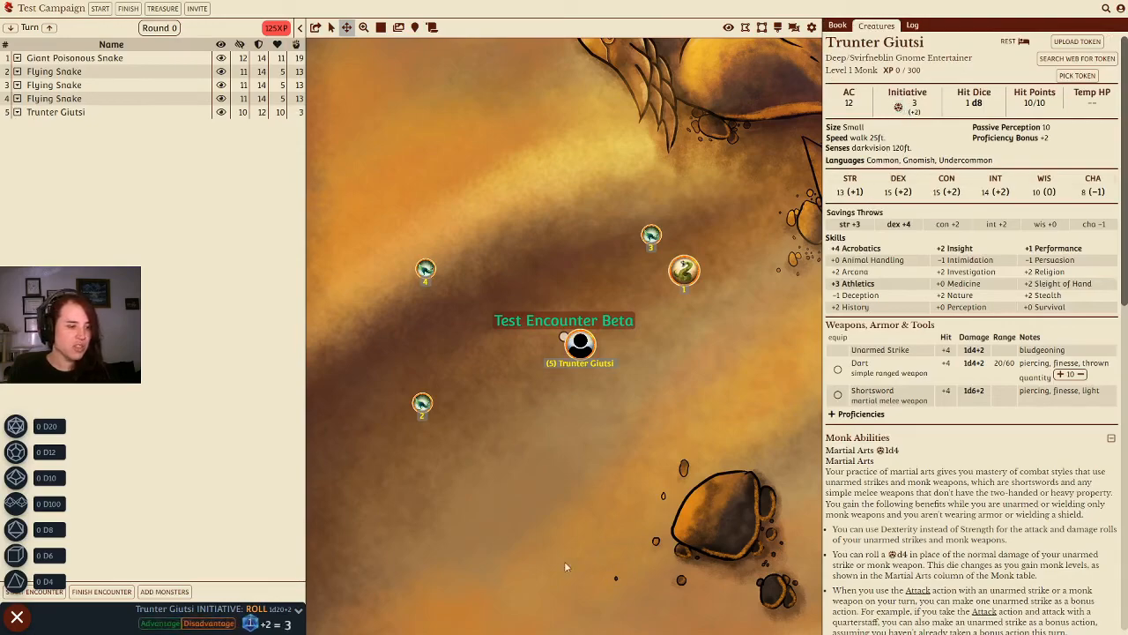
click(17, 617)
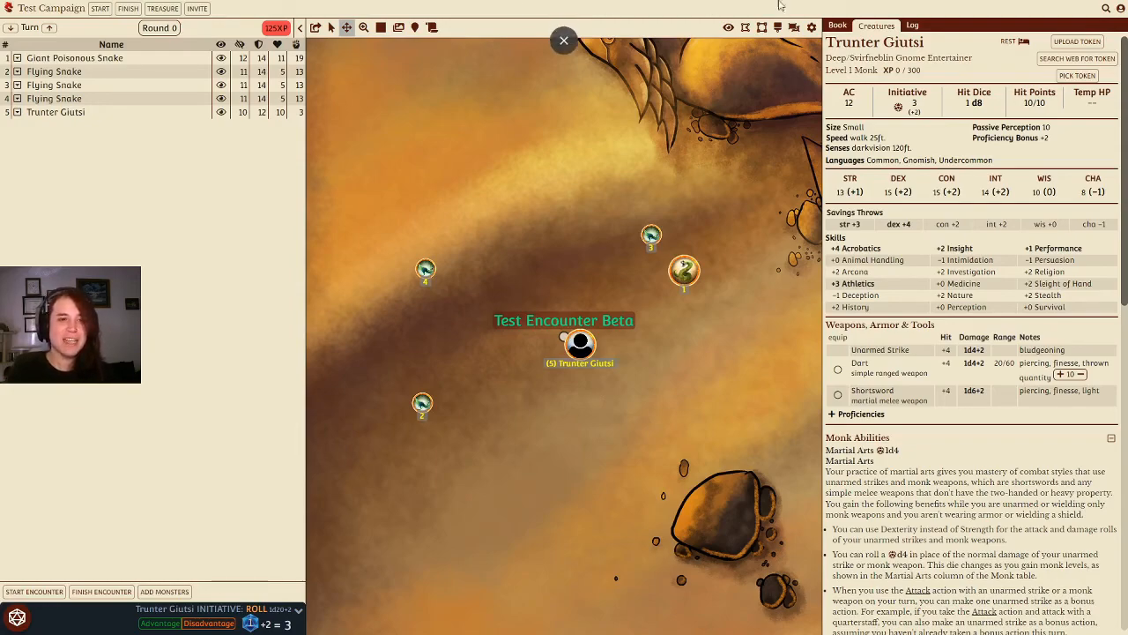
Step: Return to the book view and open the book picker, cancelling without choosing a book
click(836, 25)
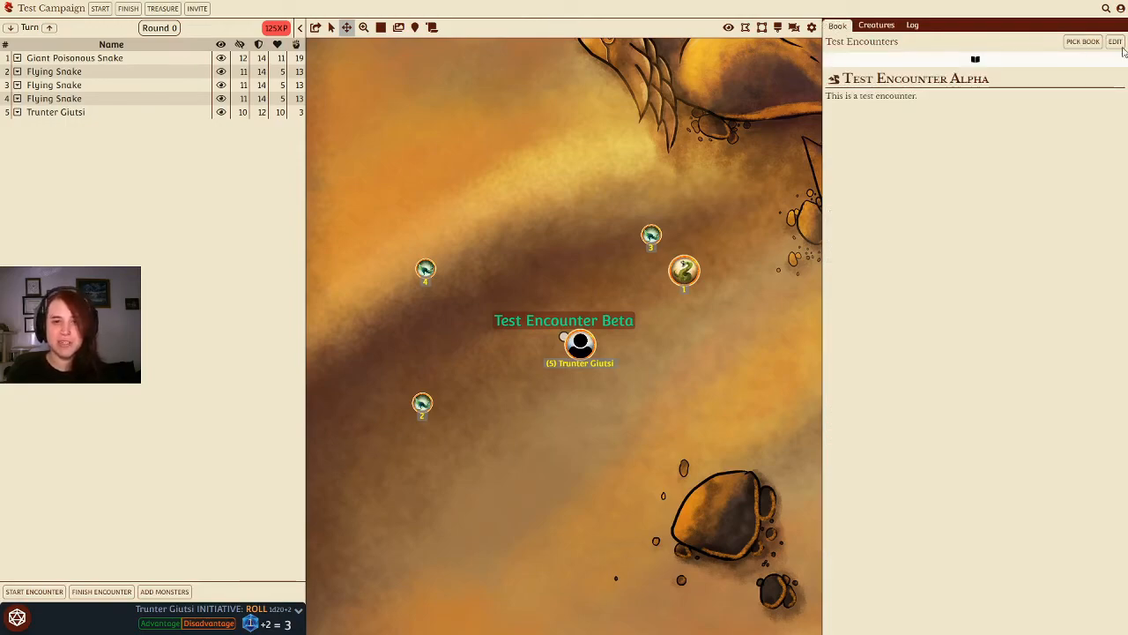
click(1083, 41)
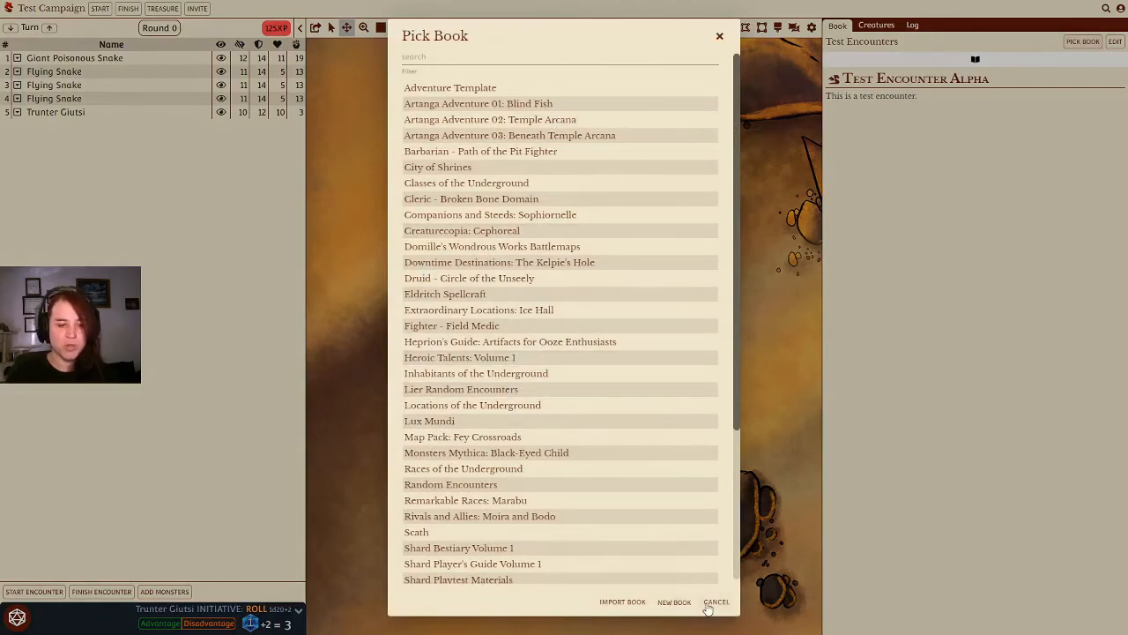
click(710, 603)
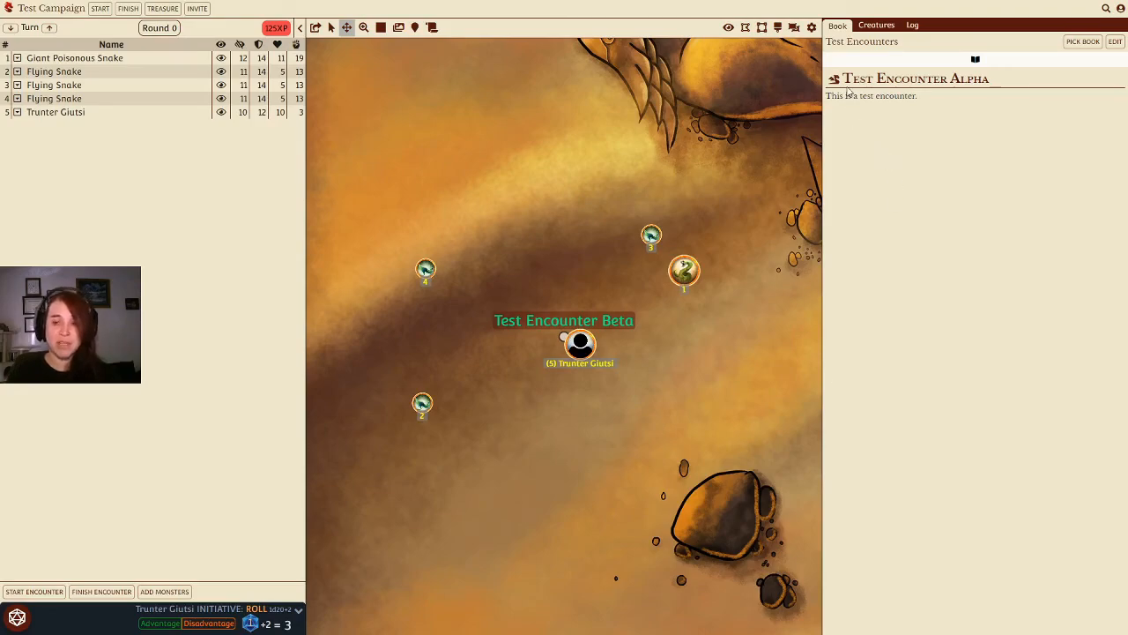